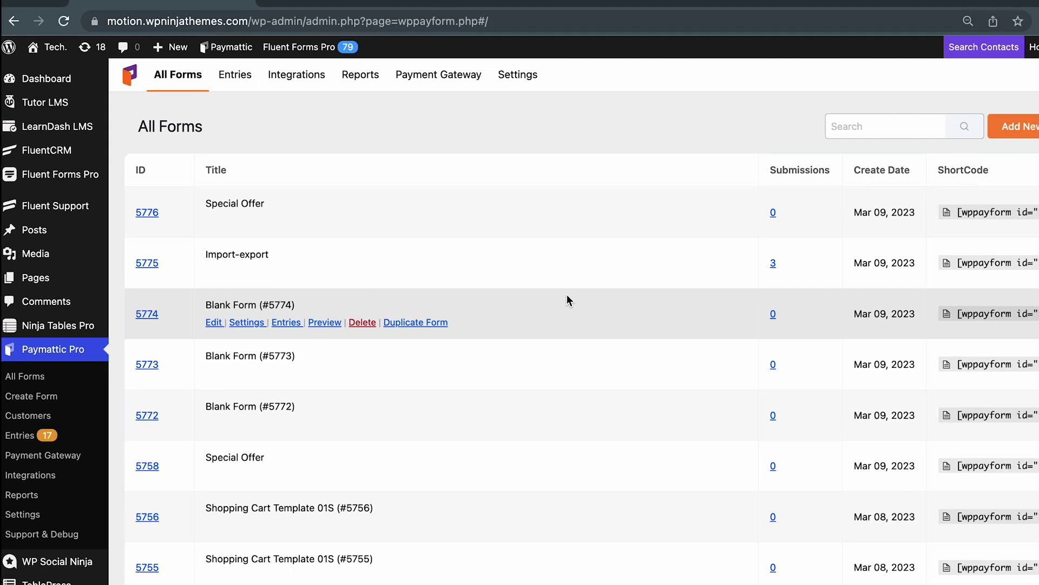
After browsing the donation templates, create a blank form (#5806) with the Advanced Editor
click(1035, 132)
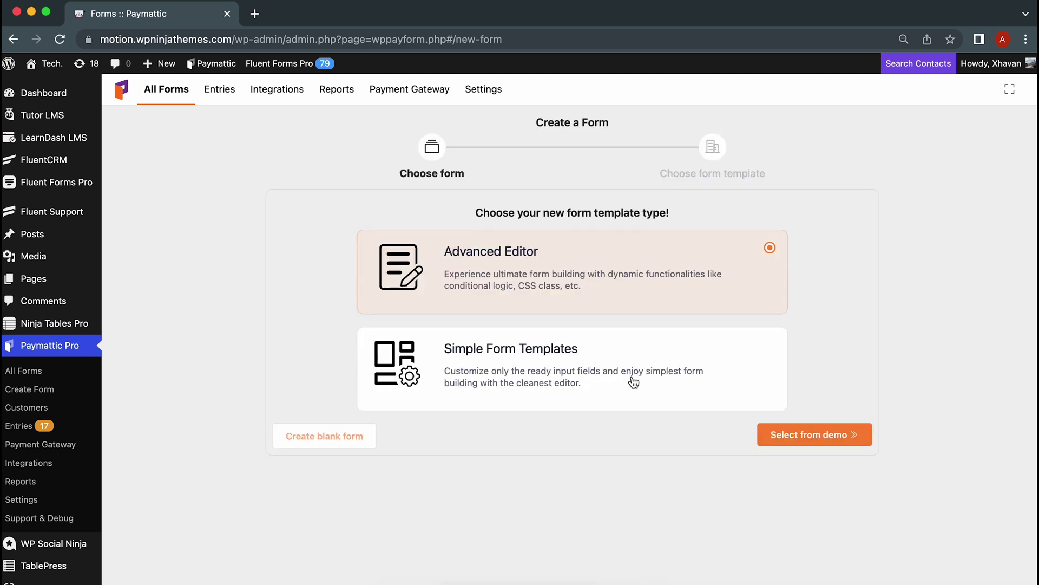
click(596, 399)
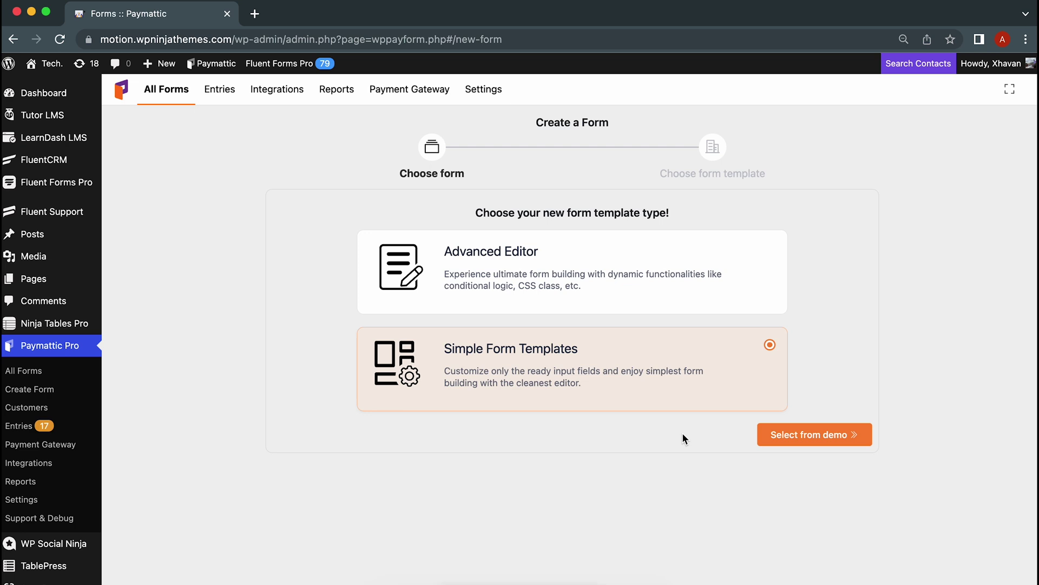
click(807, 435)
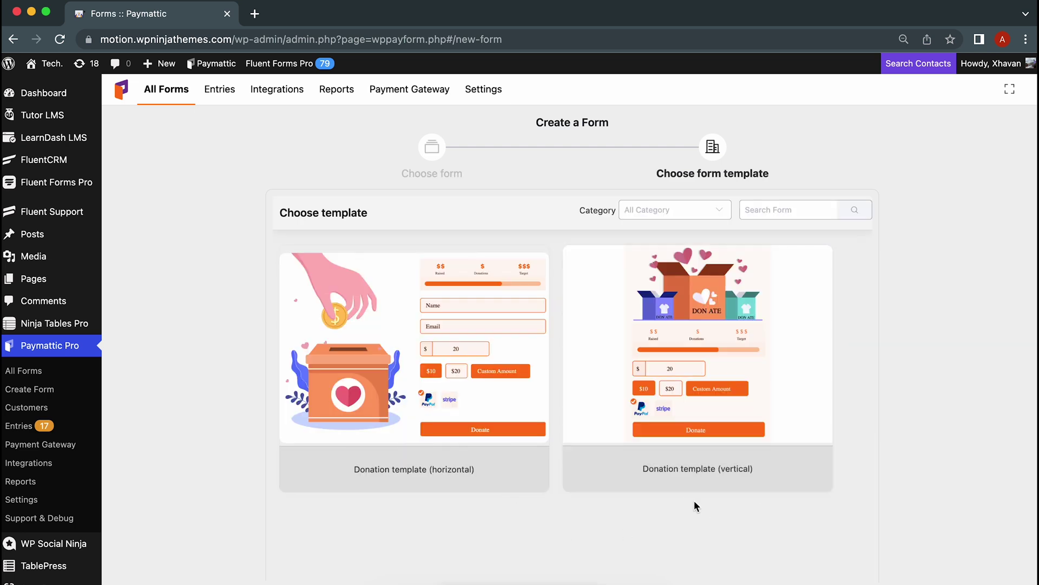
scroll(694, 506, down, 3)
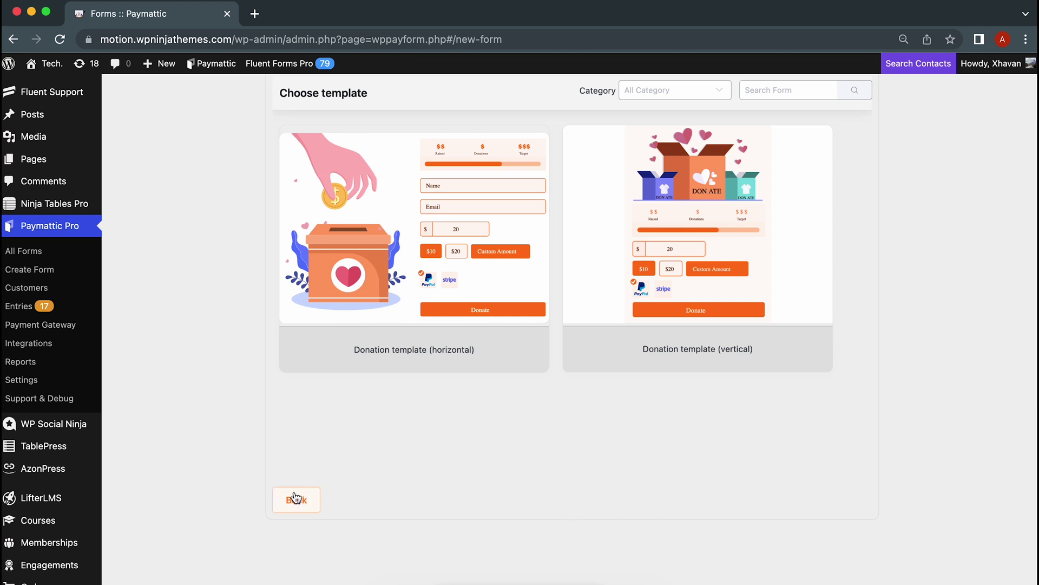
click(295, 498)
scroll(295, 497, up, 2)
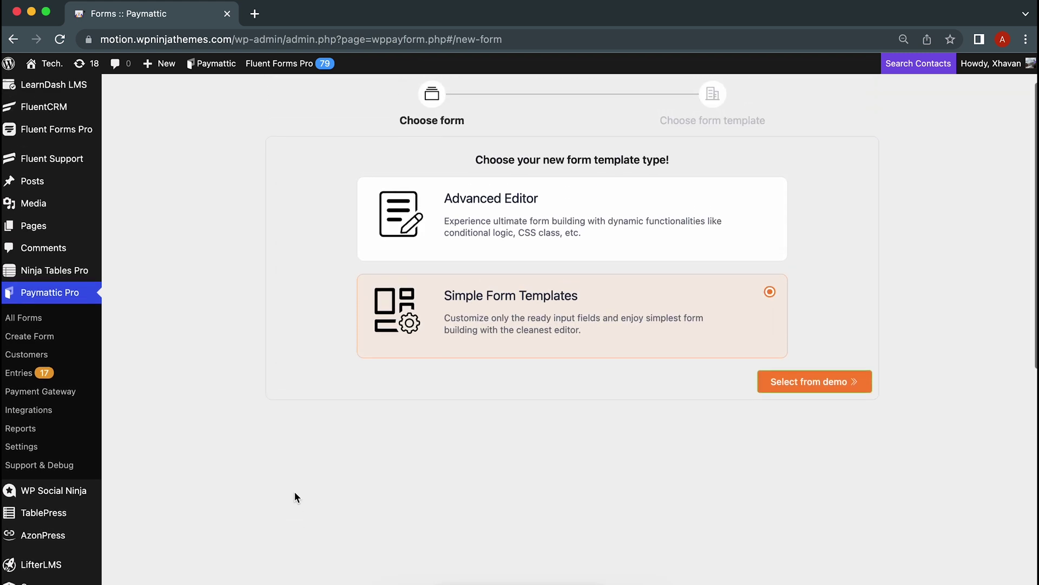
click(460, 250)
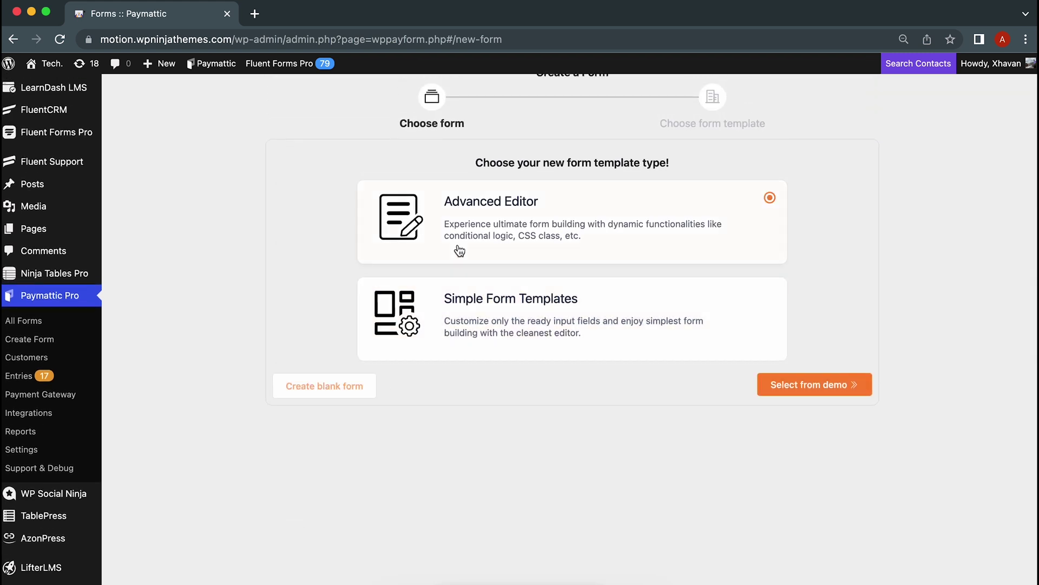
click(339, 384)
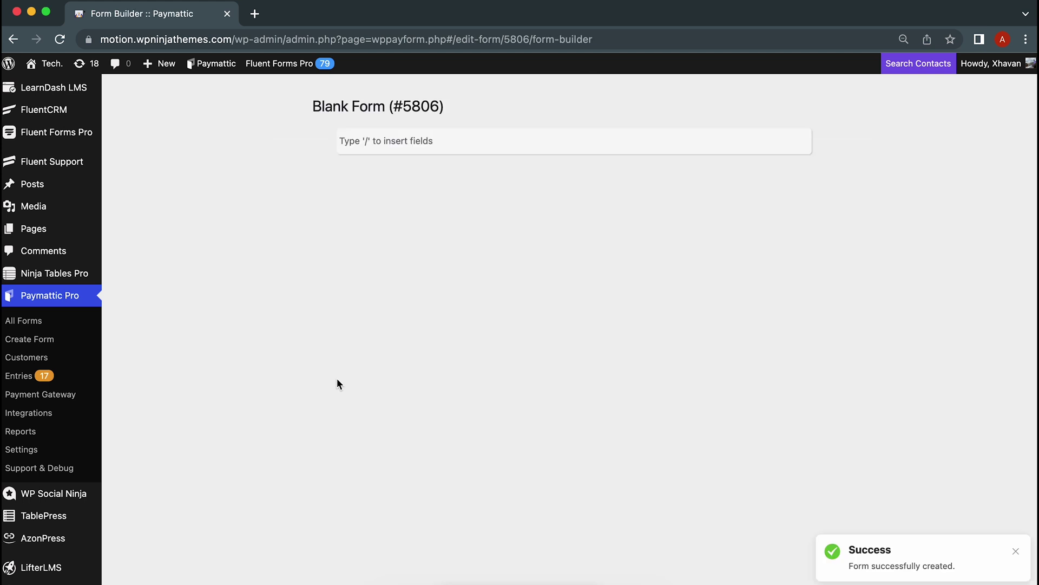
Insert a Your Name field via '/', then an Email Address field above Submit
scroll(337, 378, up, 2)
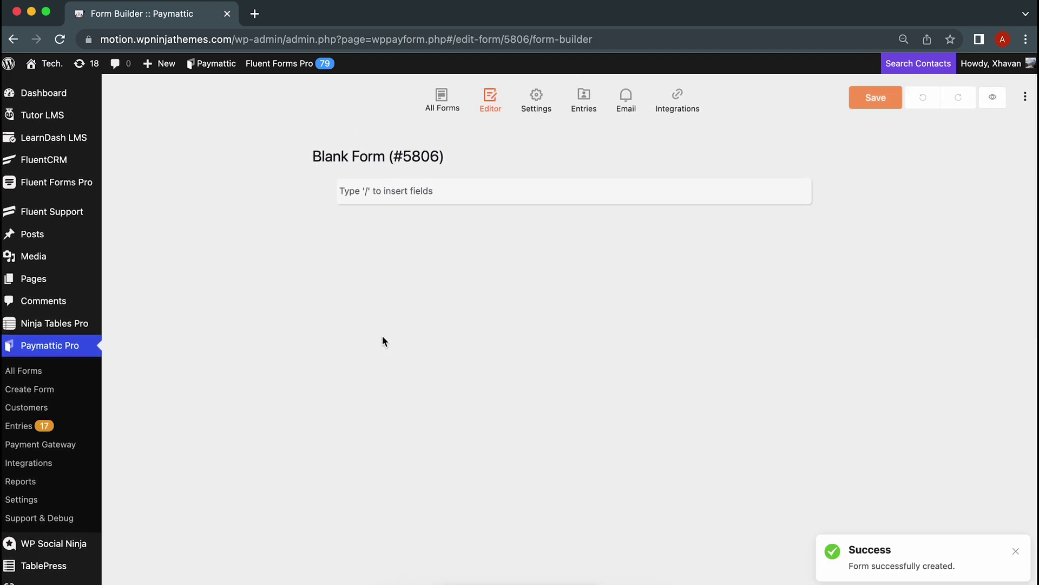
mouse_move(370, 198)
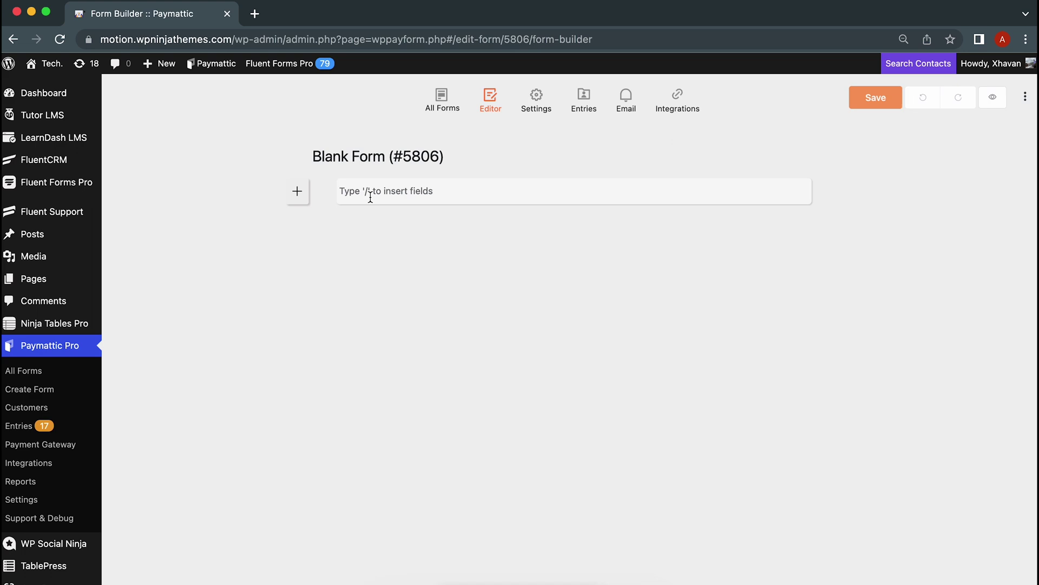
text(/)
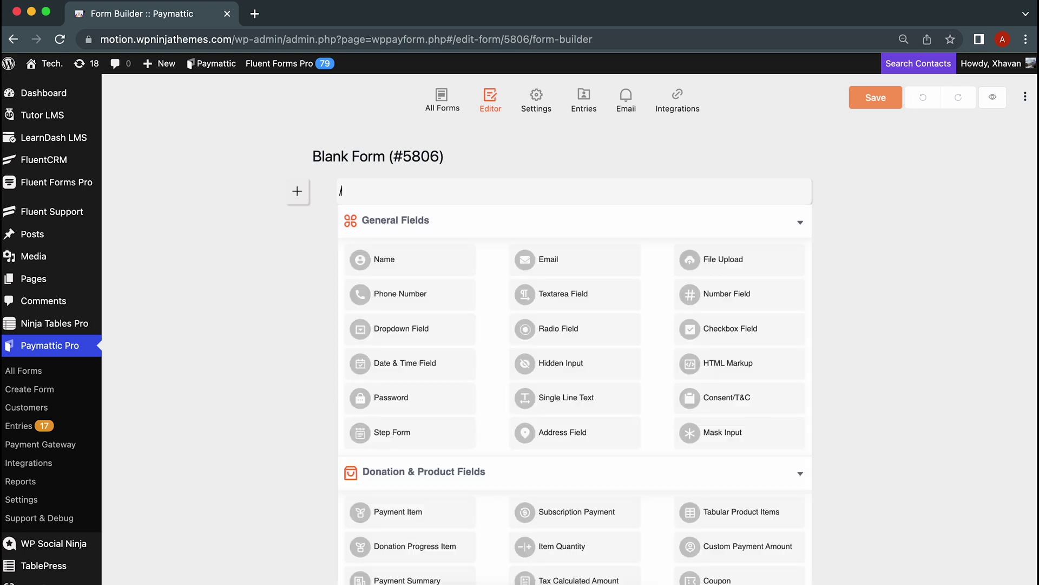
click(385, 250)
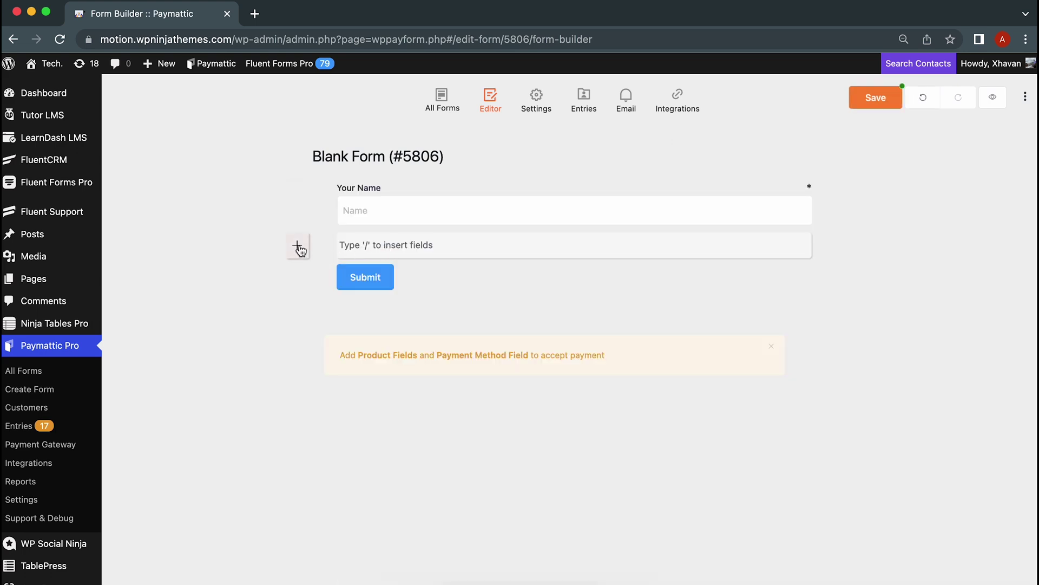
click(298, 247)
click(498, 290)
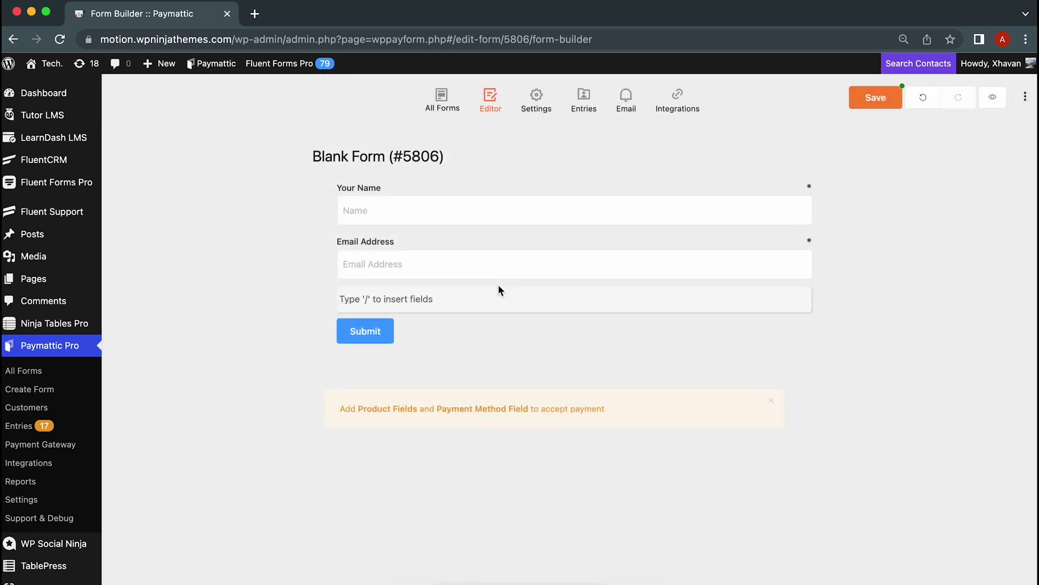
Add a Custom Payment Amount field and rename its label to 'Donation Amount'
click(297, 299)
scroll(308, 304, down, 3)
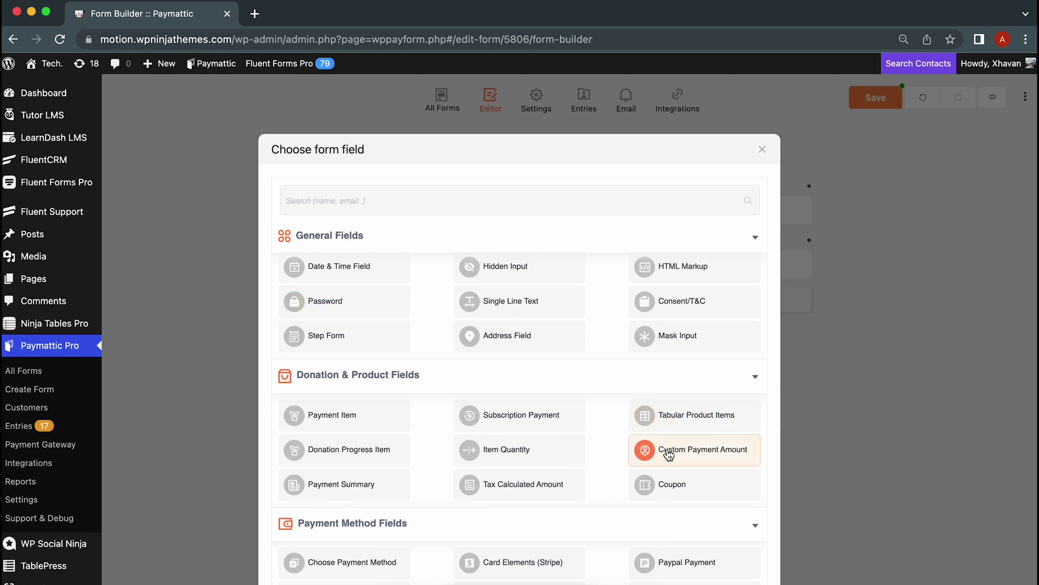
click(669, 454)
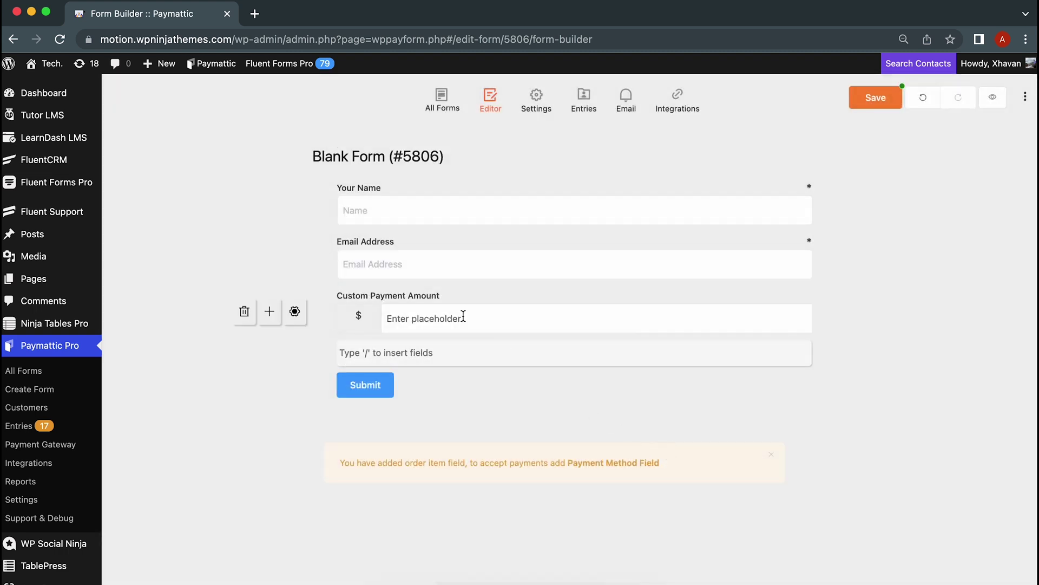
click(433, 293)
key(super+a)
text(Donation Amount)
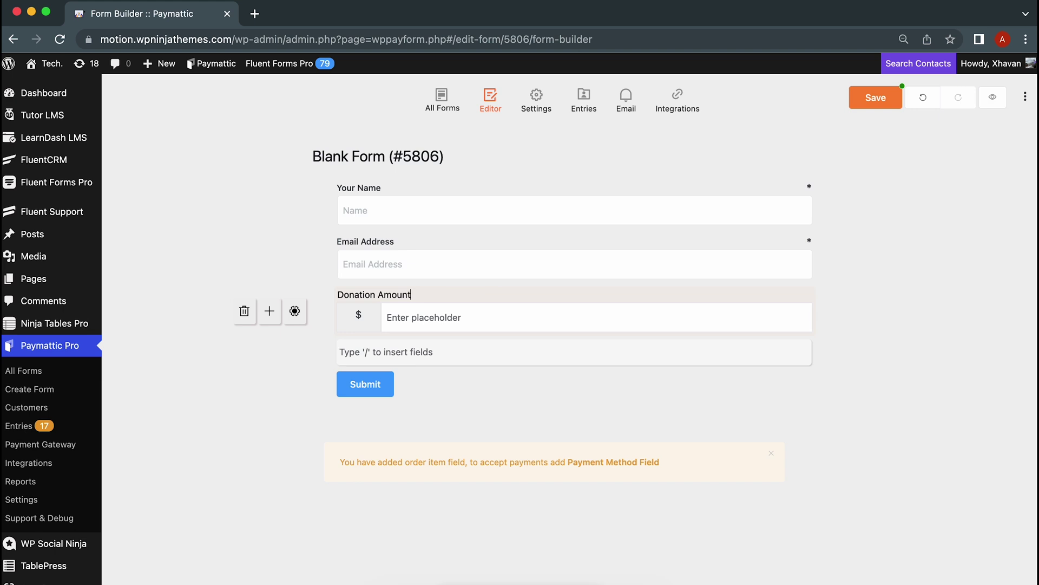
Make Donation Amount required with default 100 and minimum 20, and save it
click(294, 311)
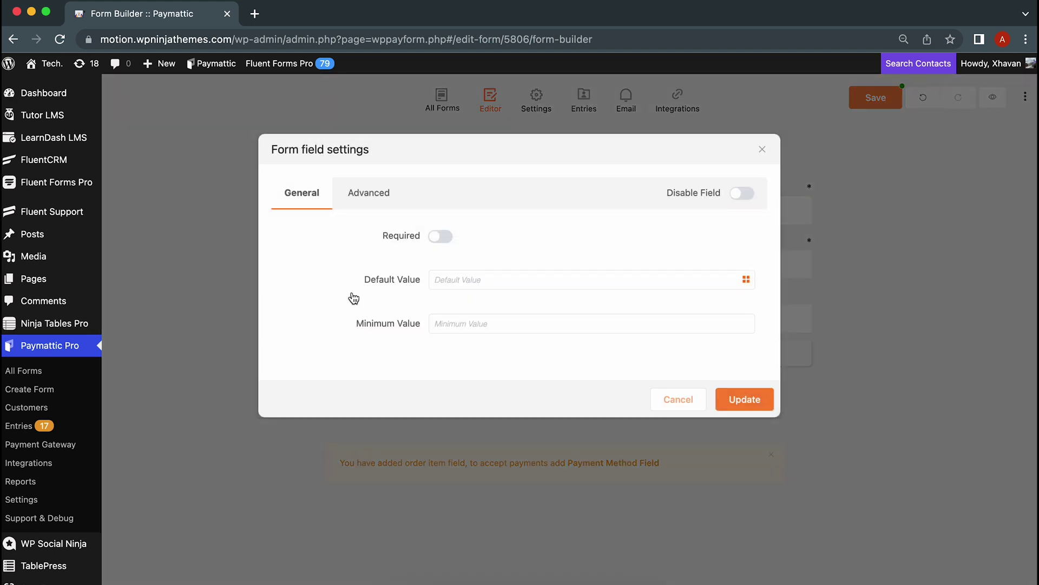
click(440, 237)
click(455, 283)
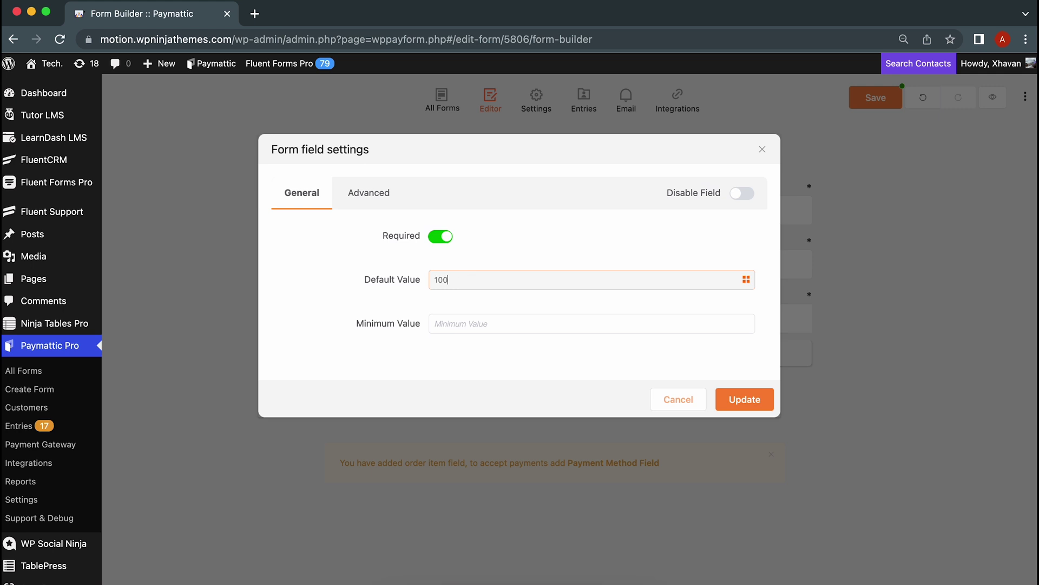
click(471, 322)
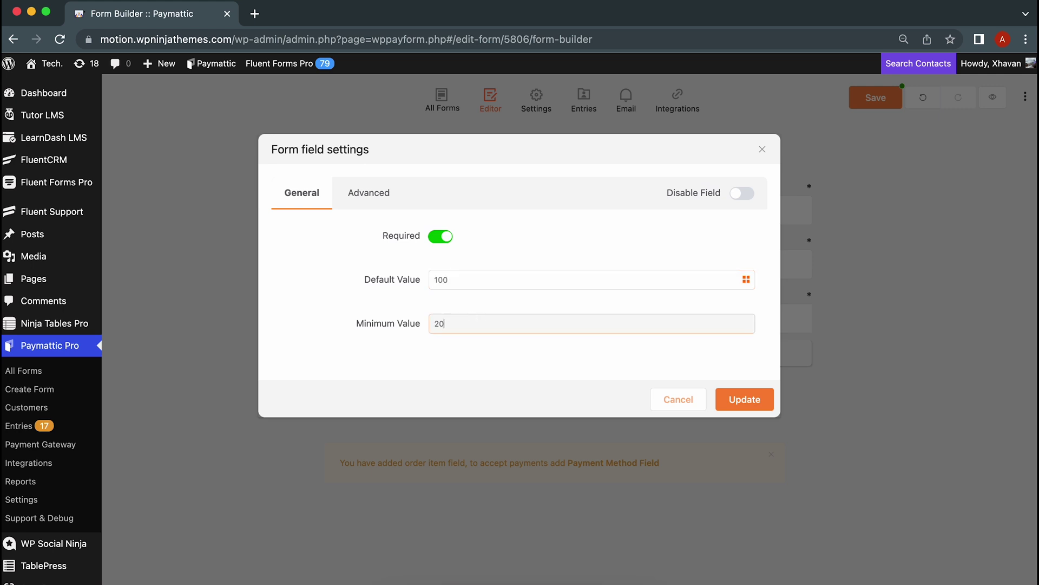
click(749, 411)
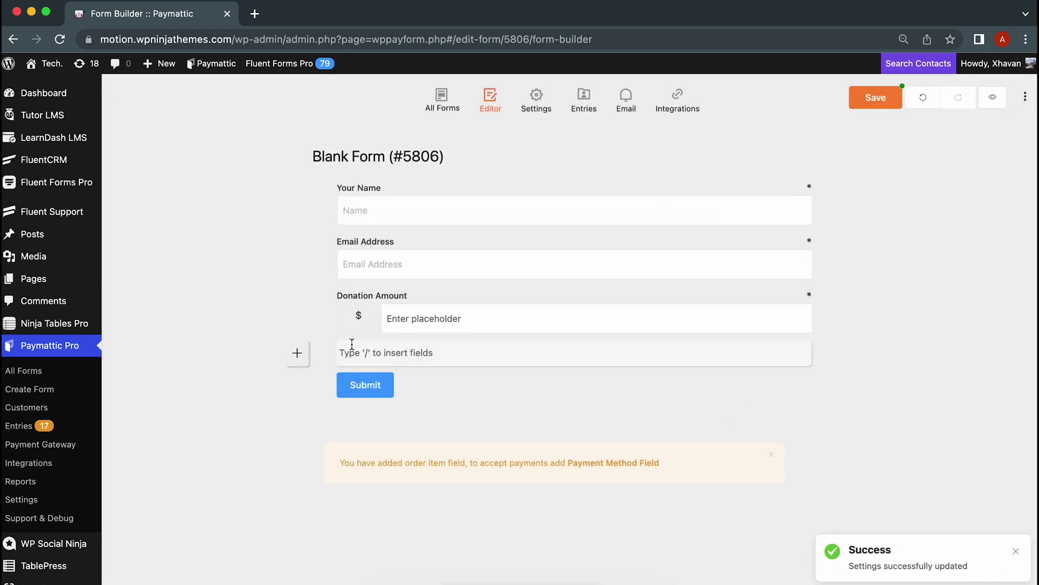
Add a Donation Progress Item field below Donation Amount
click(299, 353)
scroll(300, 357, down, 2)
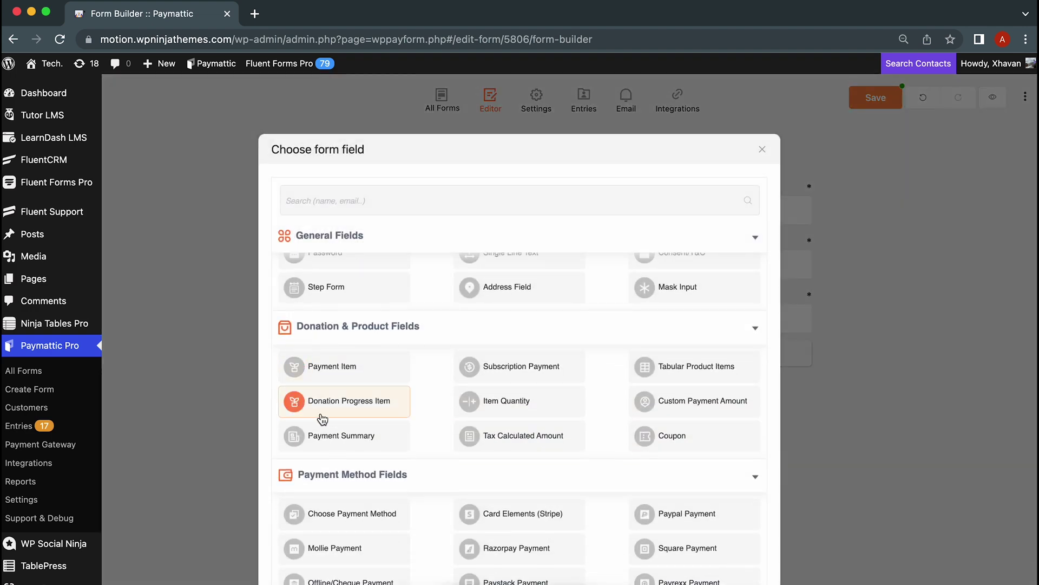
click(339, 417)
scroll(339, 412, down, 2)
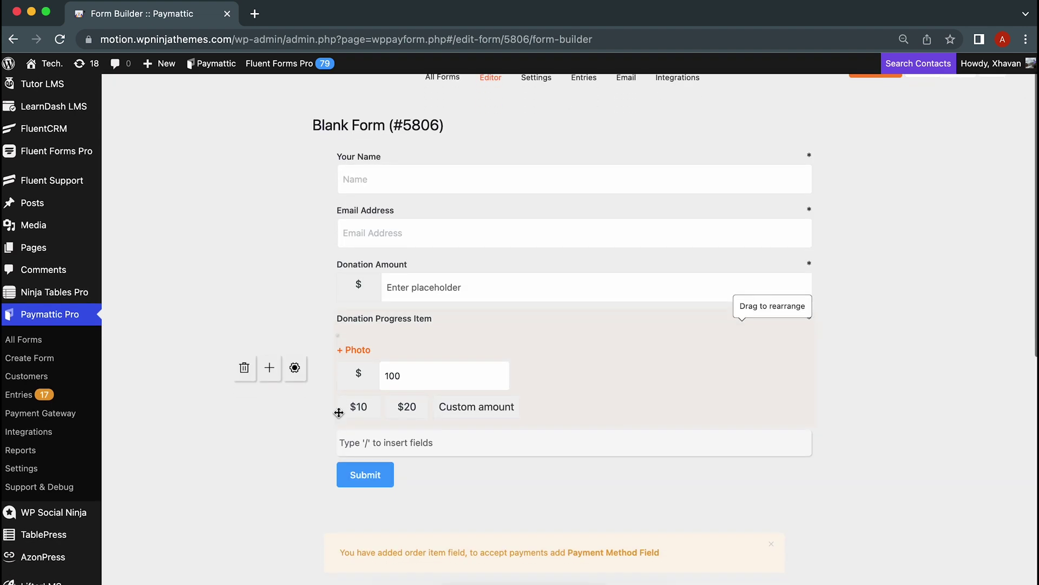
Enable the progress item's image with an uploaded donation illustration, and turn on Show Statistics
click(296, 357)
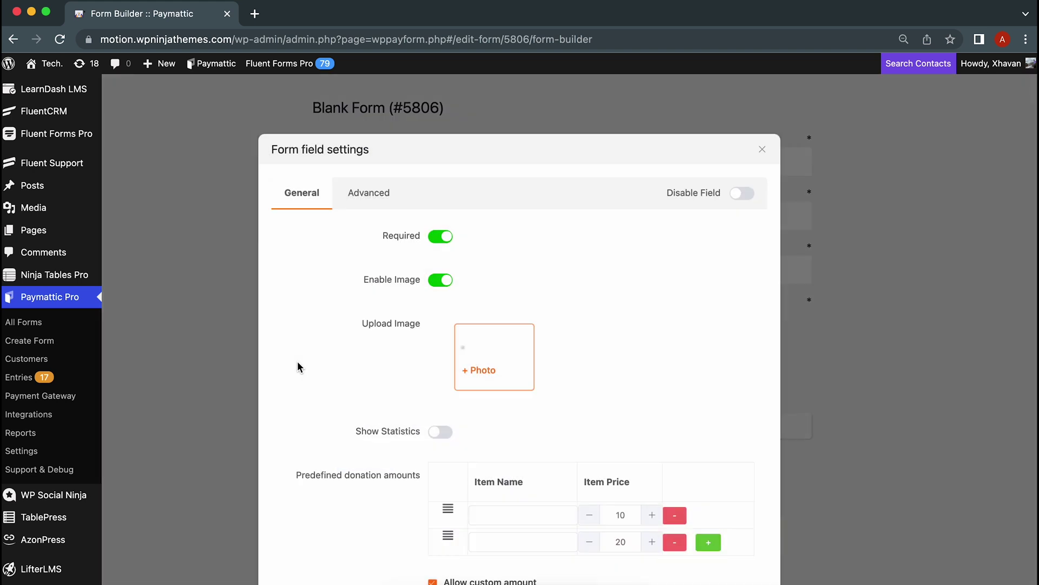
click(444, 282)
click(444, 282)
click(478, 371)
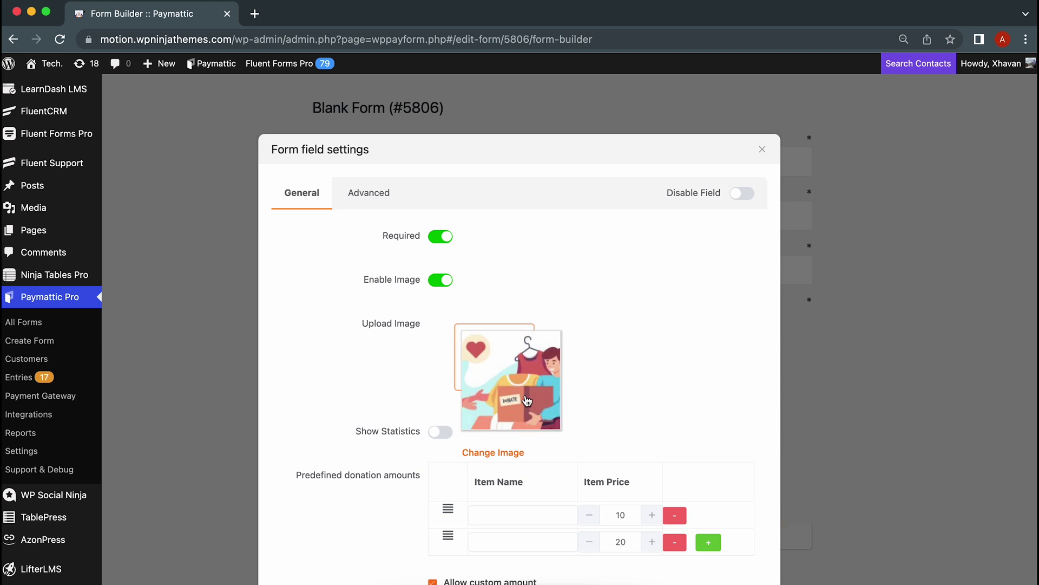
click(442, 433)
scroll(443, 434, down, 3)
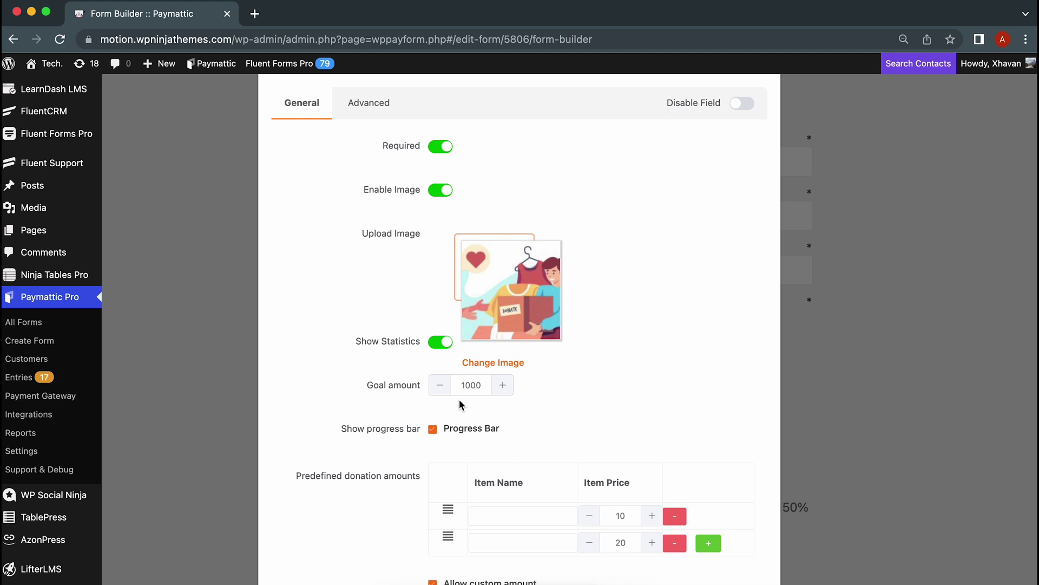
Show a progress bar and set predefined amounts Basic 20, Standard 100, Max 500
click(433, 430)
scroll(436, 437, down, 3)
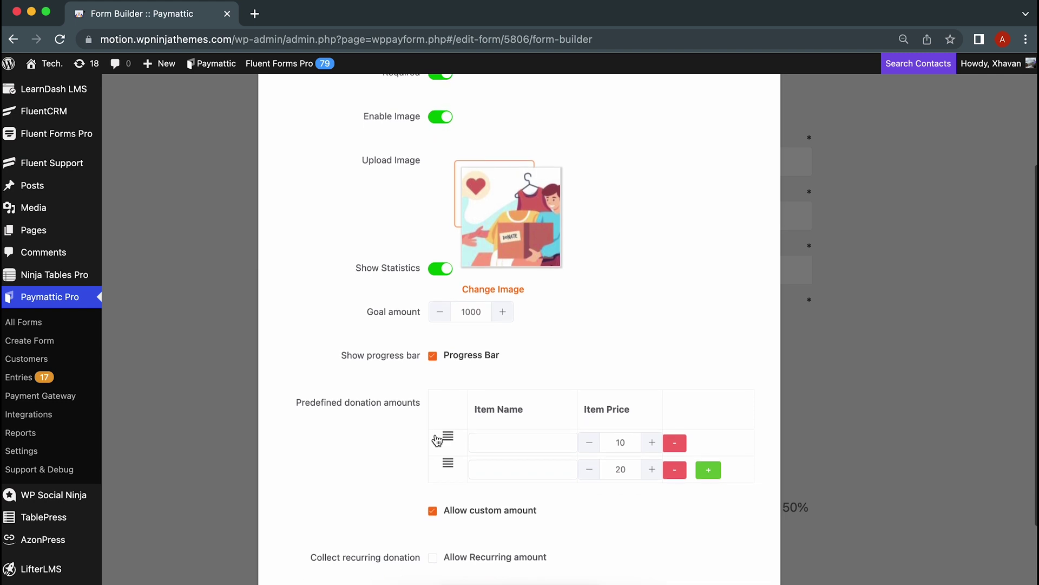
click(708, 467)
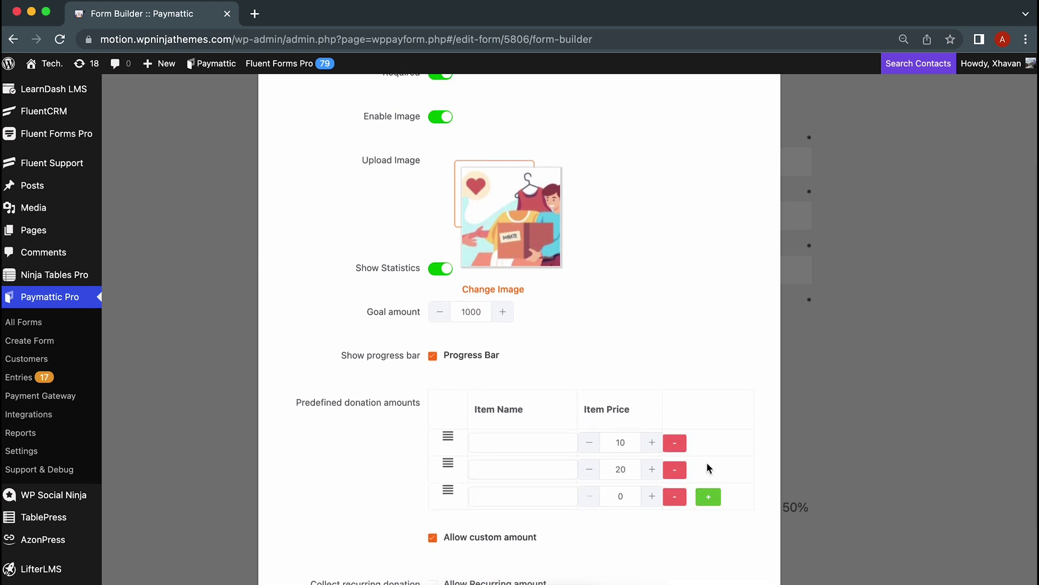
click(509, 446)
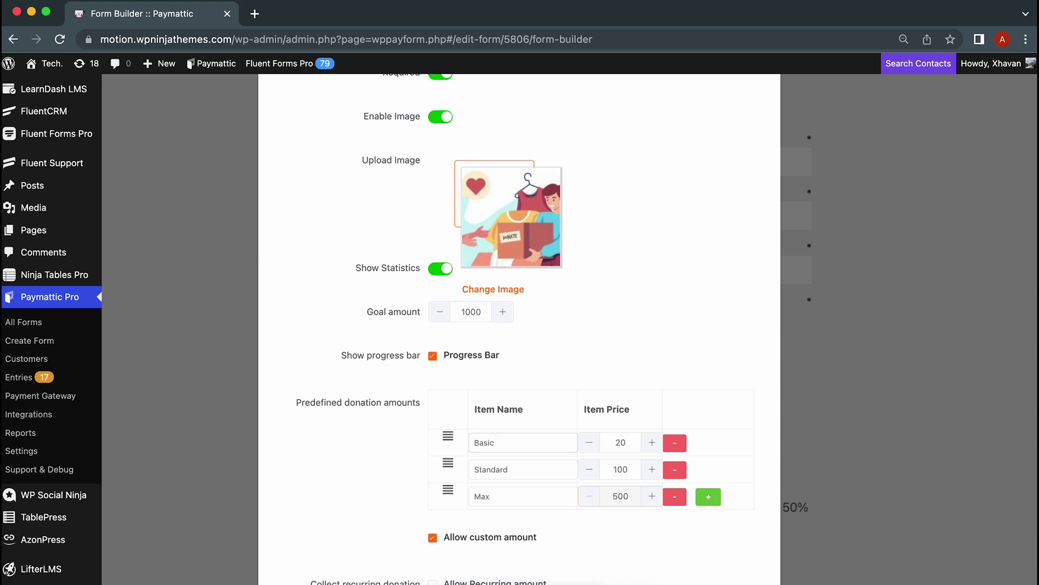
scroll(519, 325, down, 2)
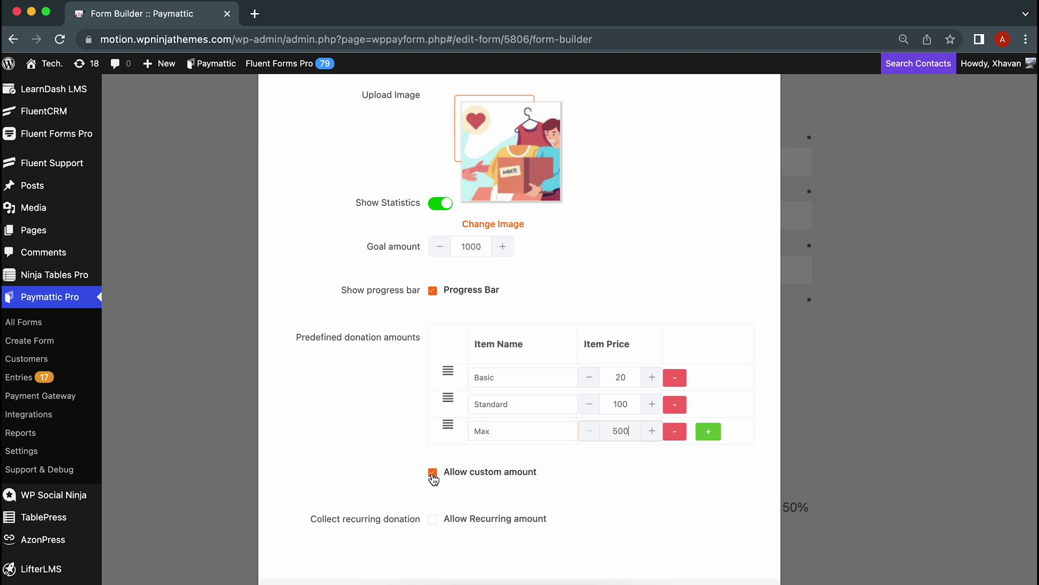
Set the custom amount option, leave recurring donations off, and save the progress item
click(432, 473)
scroll(433, 479, down, 2)
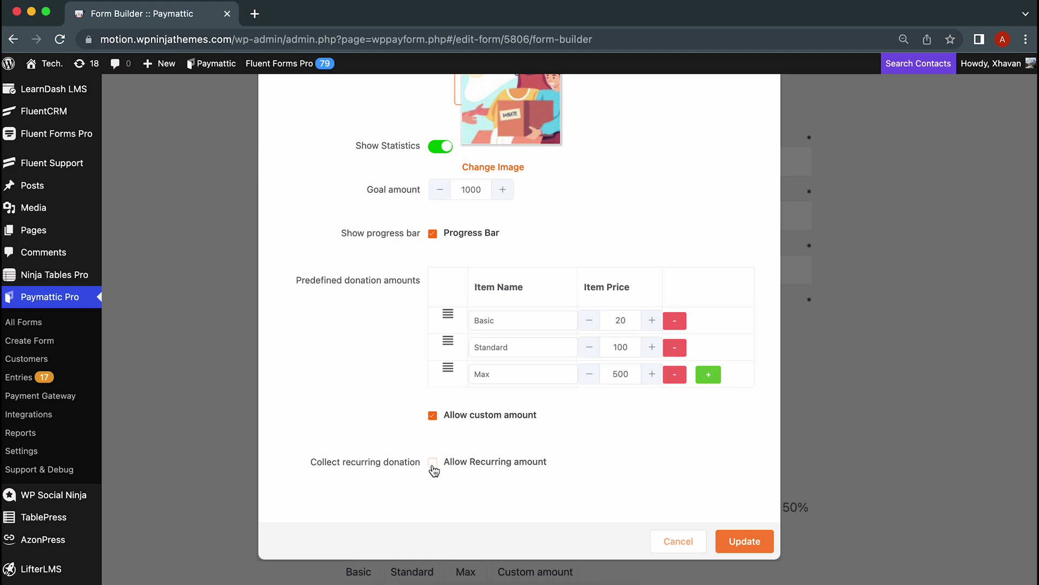
click(432, 462)
scroll(433, 469, down, 3)
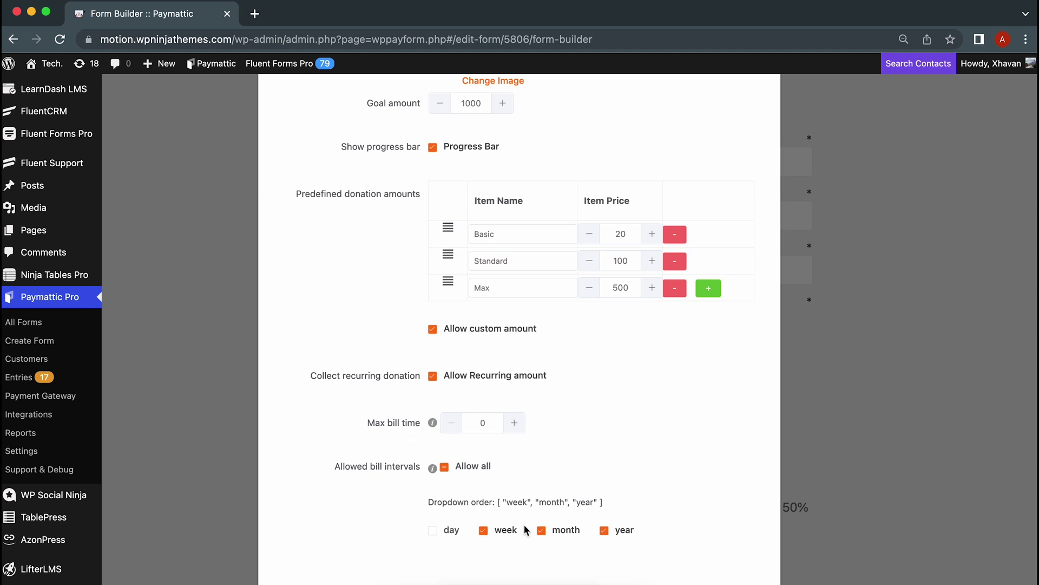
click(433, 376)
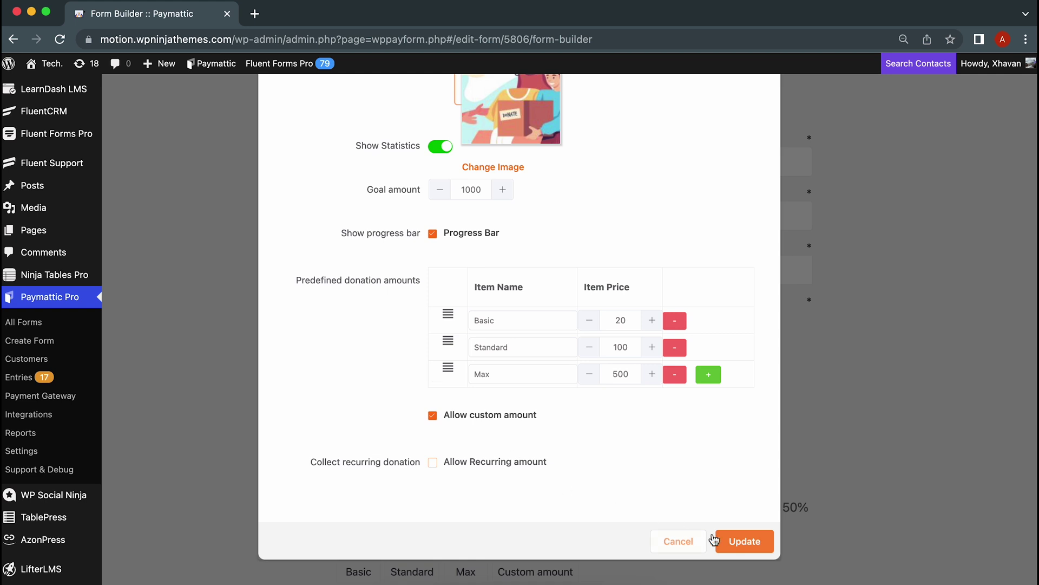
click(743, 542)
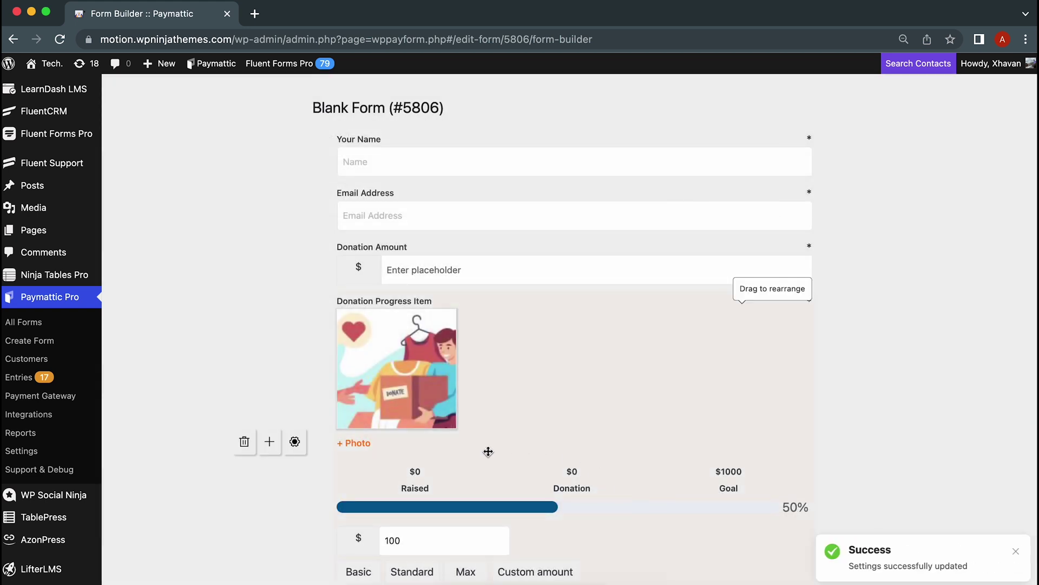
Drag the Donation Progress Item from below Donation Amount to the top, above Your Name
drag(488, 452, 503, 157)
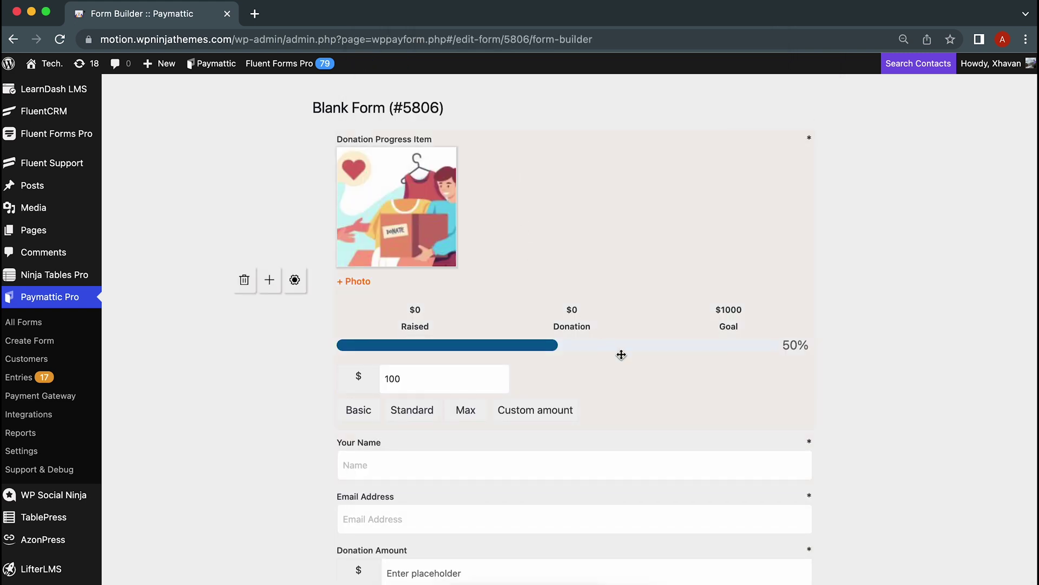
scroll(622, 355, down, 3)
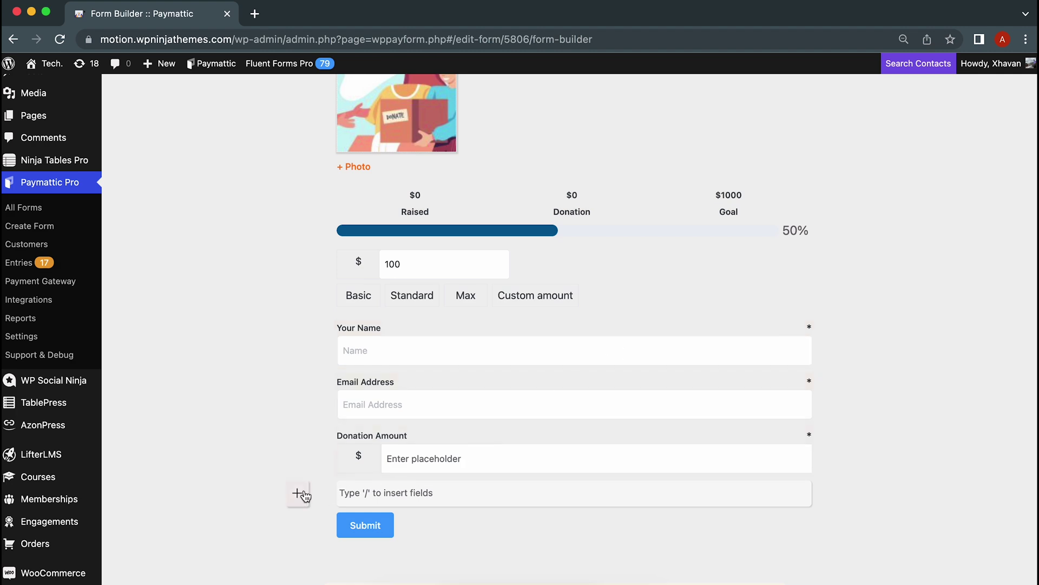
Add a Choose Payment Method field offering Stripe, PayPal, Square and Billplz
click(298, 493)
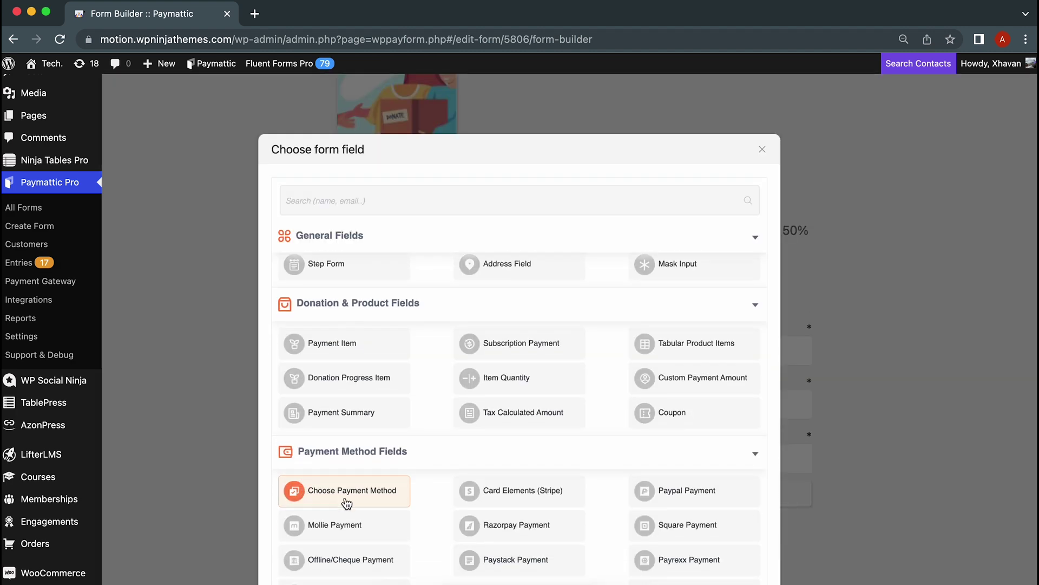
click(304, 498)
click(295, 490)
click(432, 250)
click(579, 250)
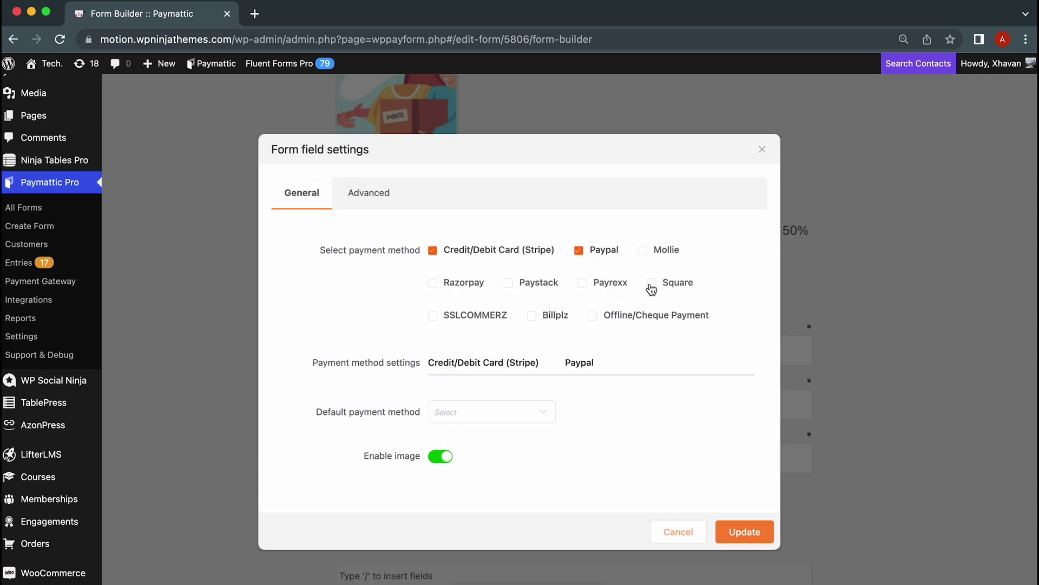
click(652, 282)
click(545, 321)
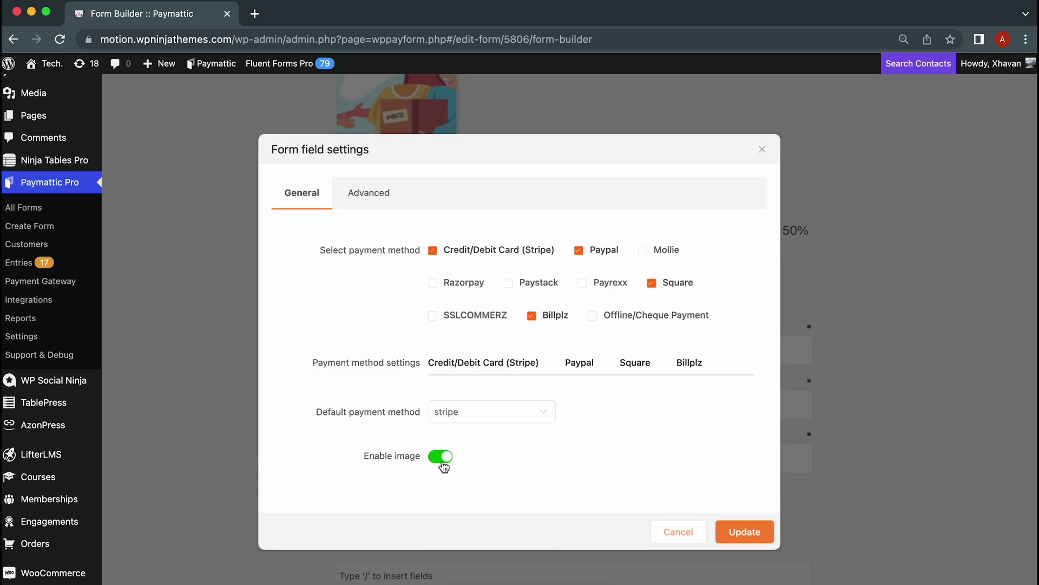
click(747, 532)
scroll(752, 532, down, 3)
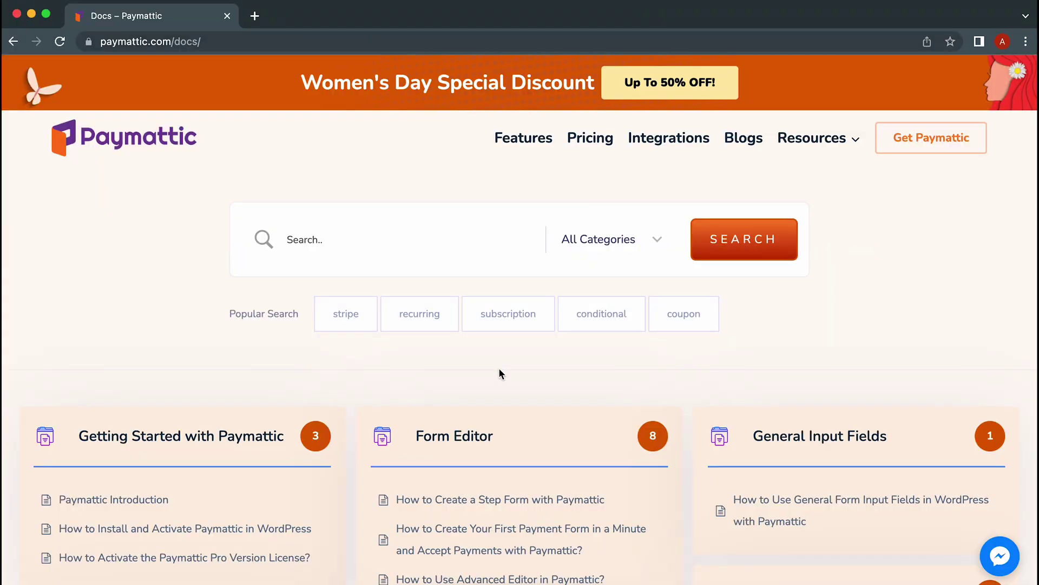
Open the Payment Method Fields category on paymattic.com/docs and read through it
scroll(501, 373, down, 3)
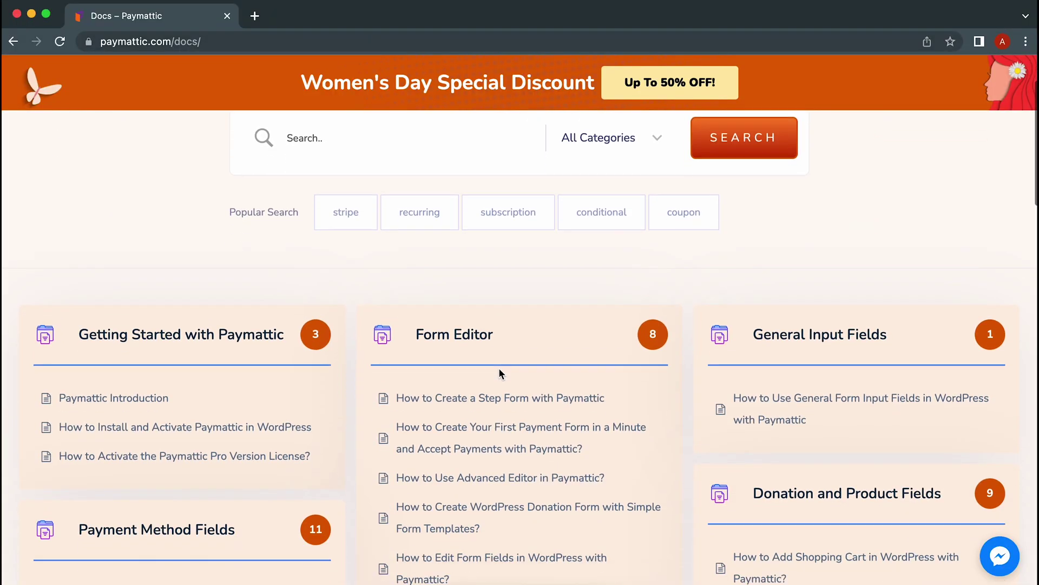
scroll(499, 372, down, 10)
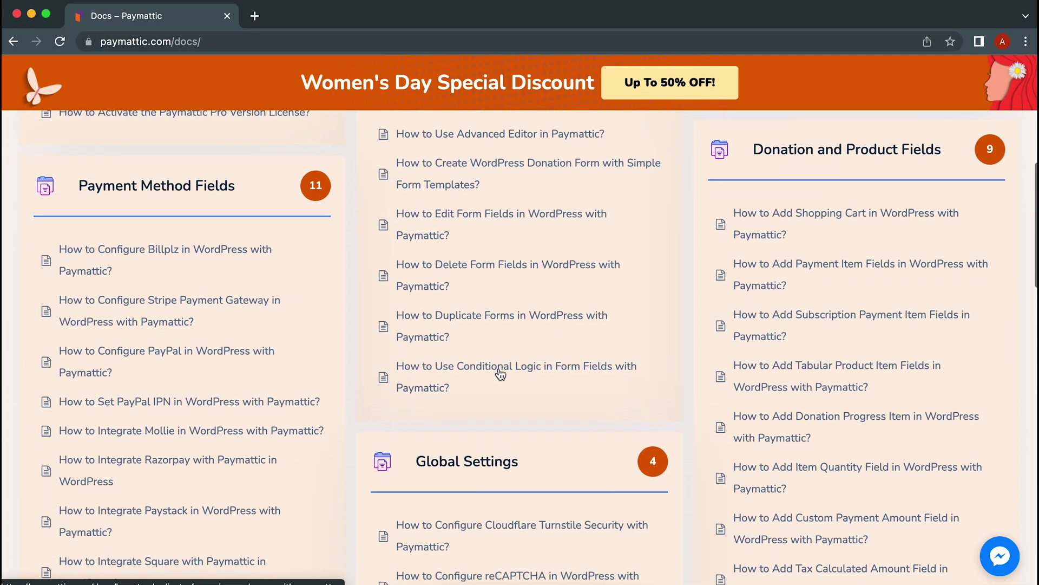
scroll(501, 373, down, 1)
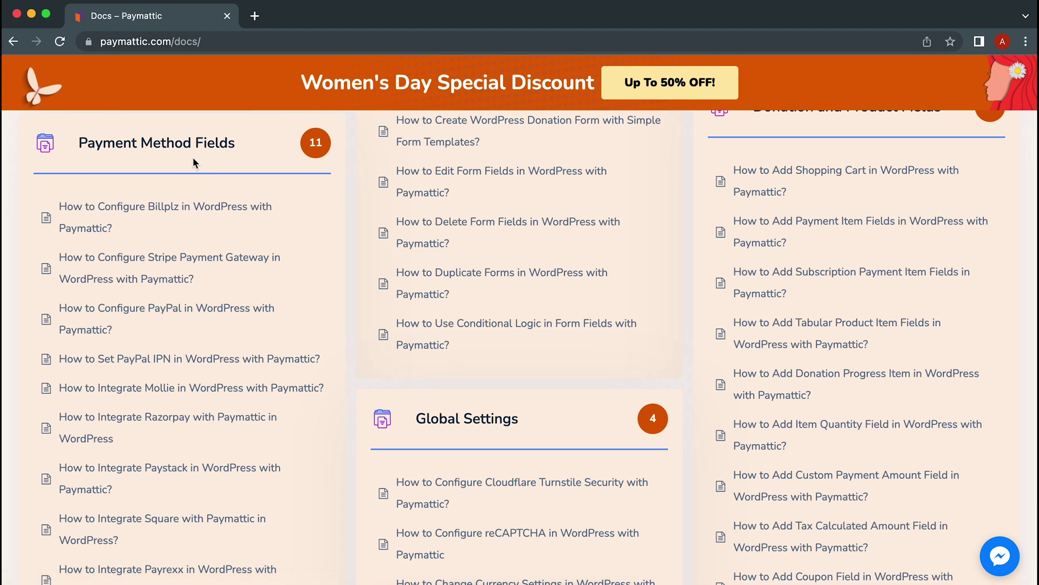
click(215, 150)
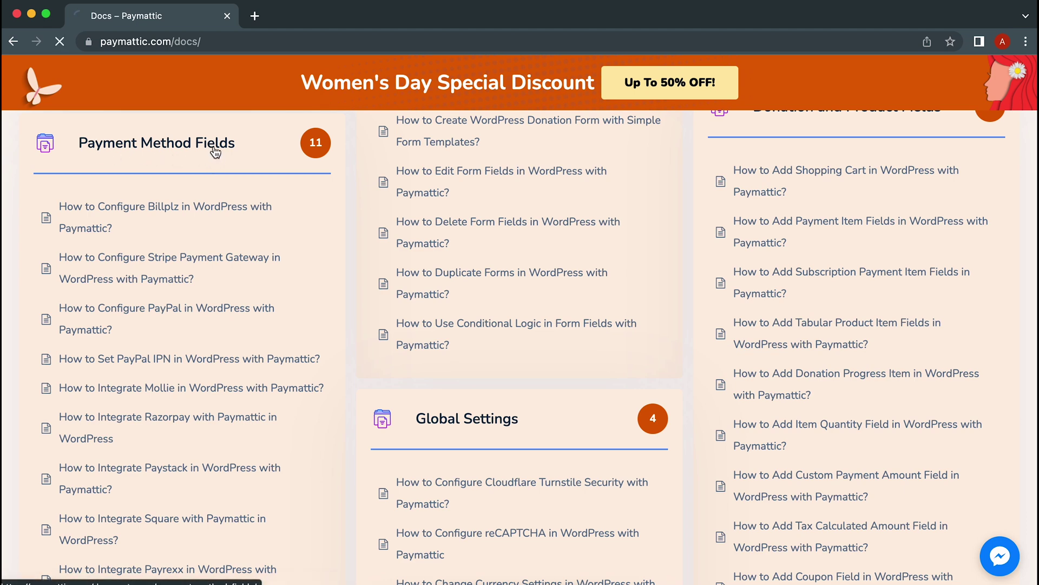
scroll(215, 152, down, 4)
scroll(214, 146, down, 3)
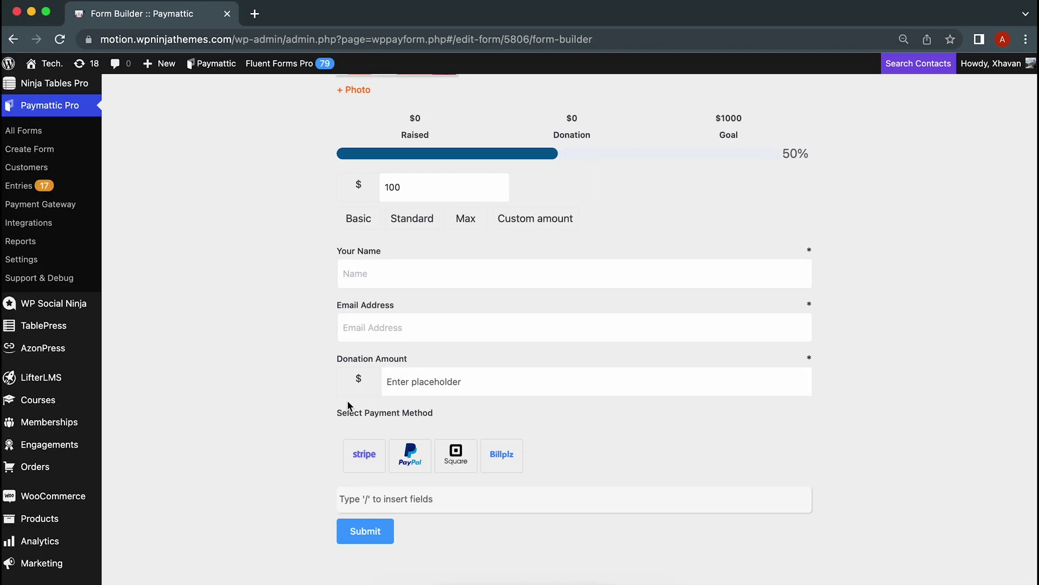
Change the submit button text to 'Donate {payment_total}'
scroll(349, 406, down, 3)
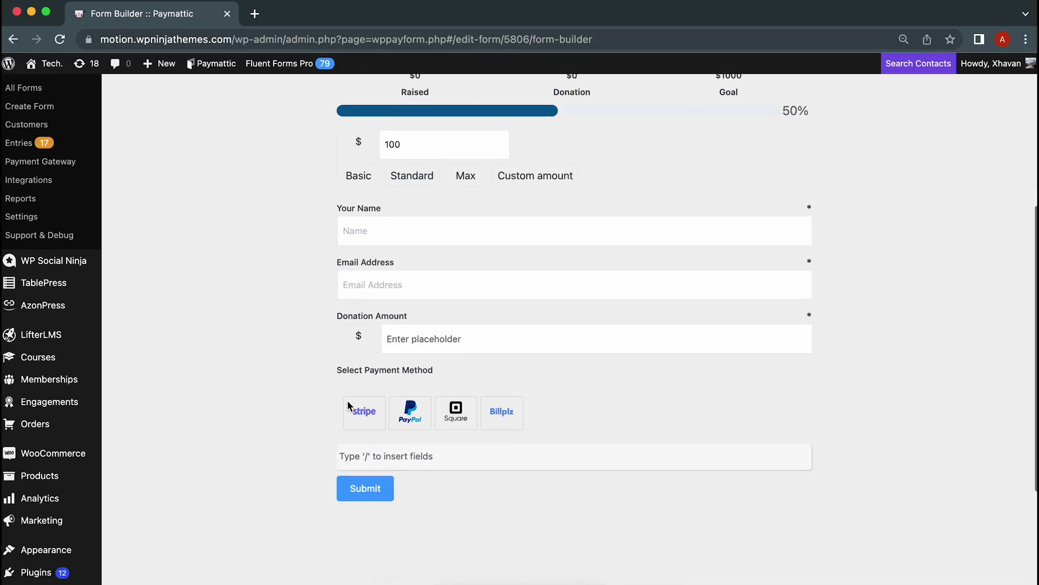
scroll(349, 405, down, 1)
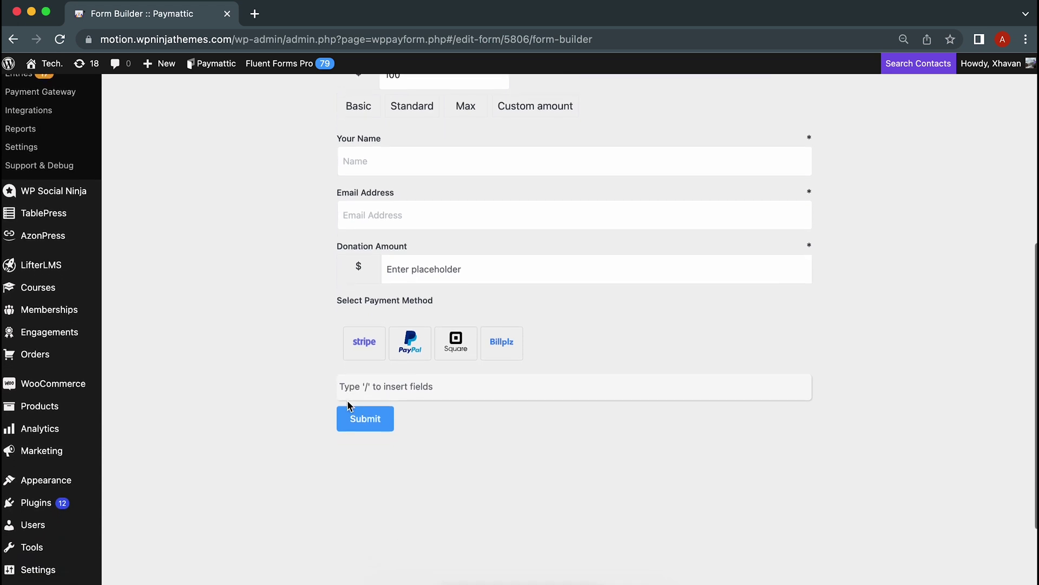
click(361, 425)
drag(399, 438, 462, 440)
right_click(460, 444)
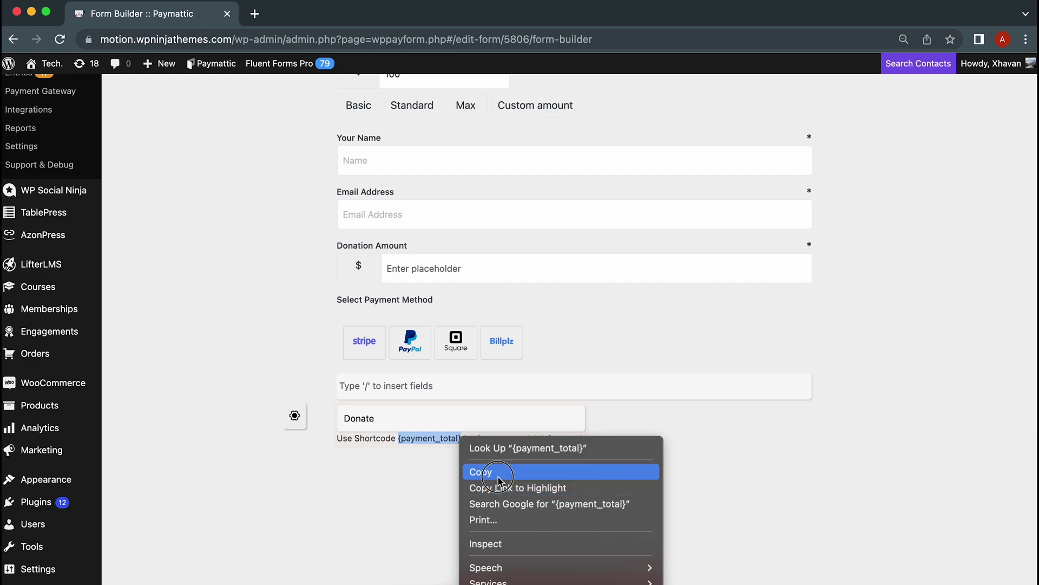
click(481, 471)
click(449, 418)
key(super+v)
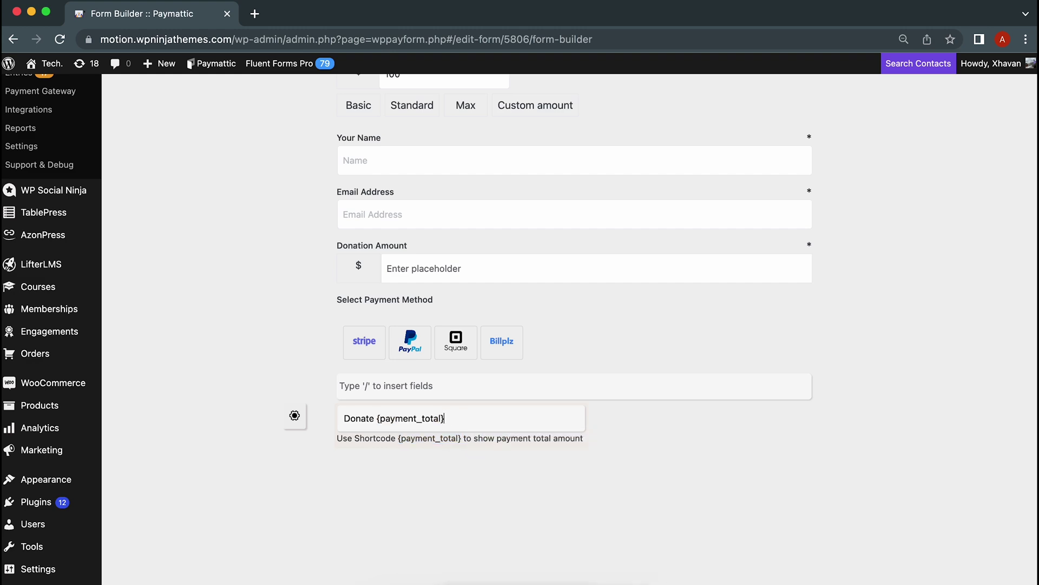
Save the form, preview it, and select its embed shortcode
scroll(520, 325, up, 8)
click(876, 99)
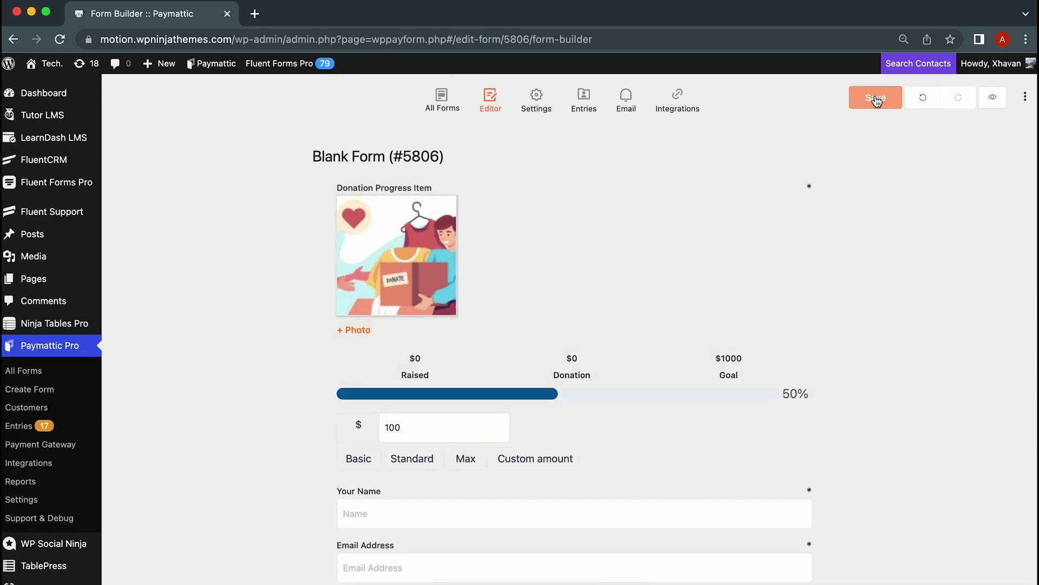
click(993, 98)
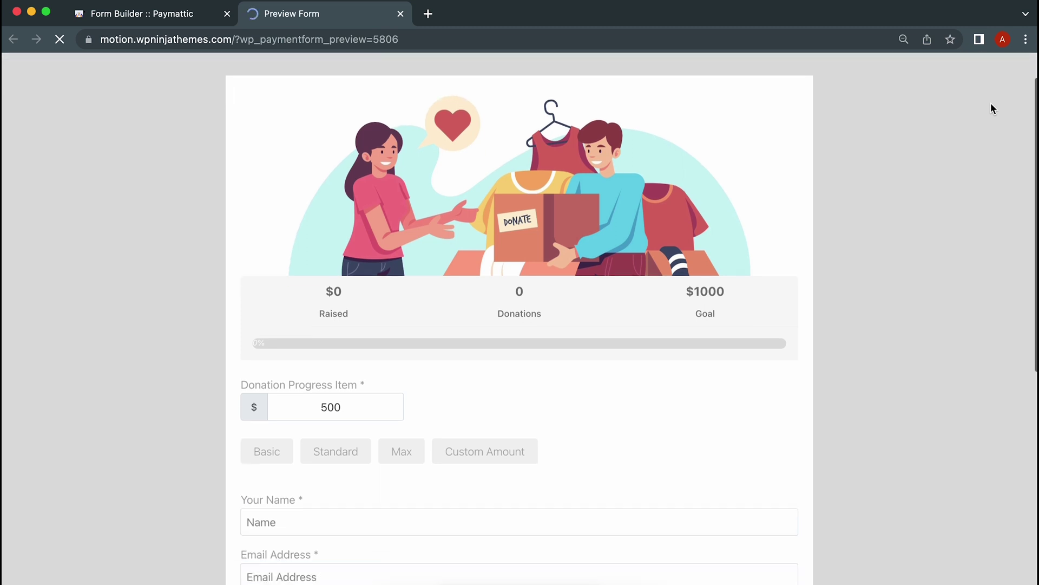
scroll(992, 109, down, 5)
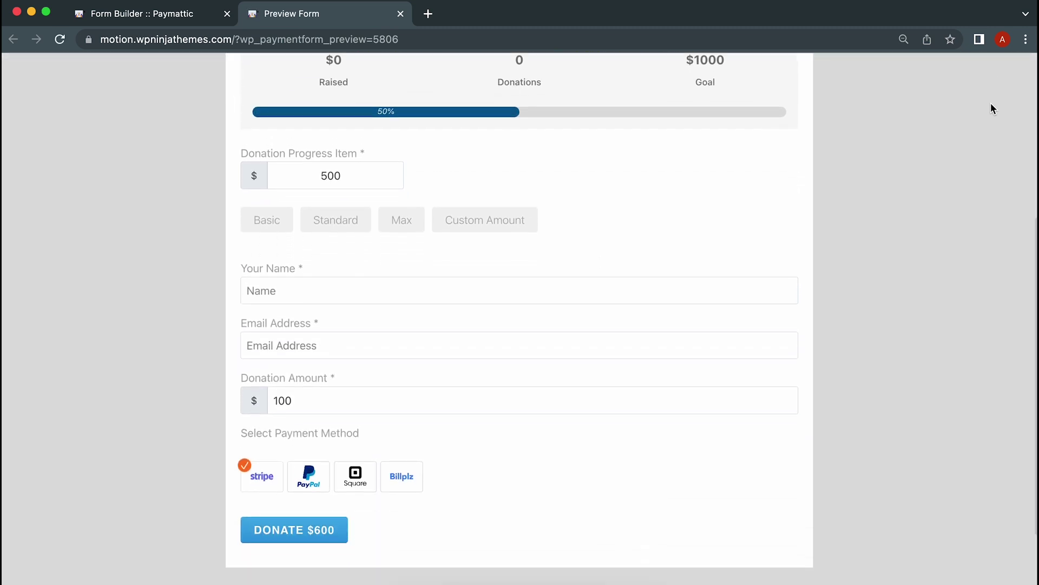
scroll(991, 109, up, 5)
drag(997, 65, 871, 63)
right_click(872, 63)
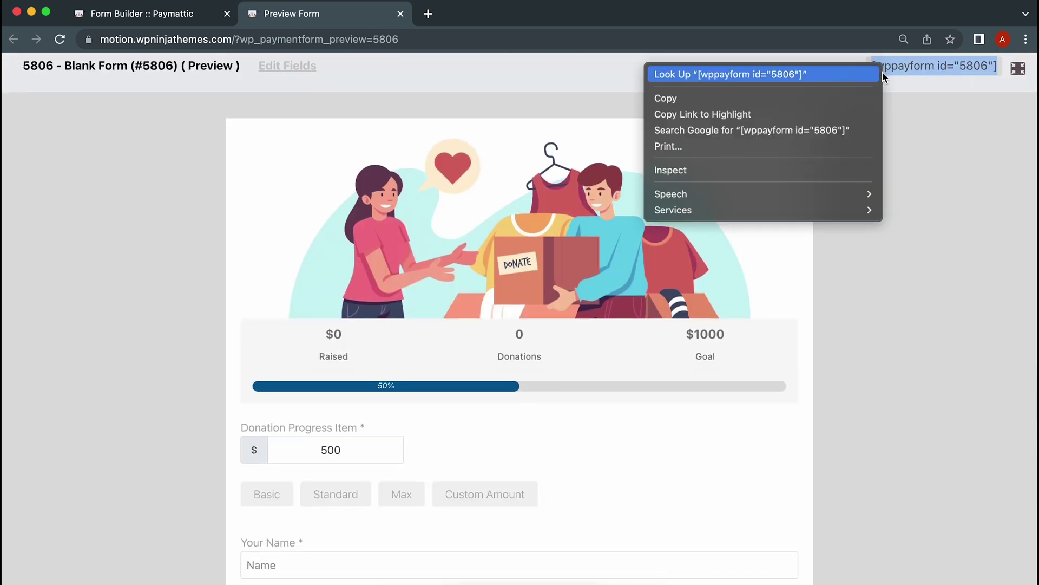
Copy the form shortcode and paste it into the page's Shortcode block
click(872, 97)
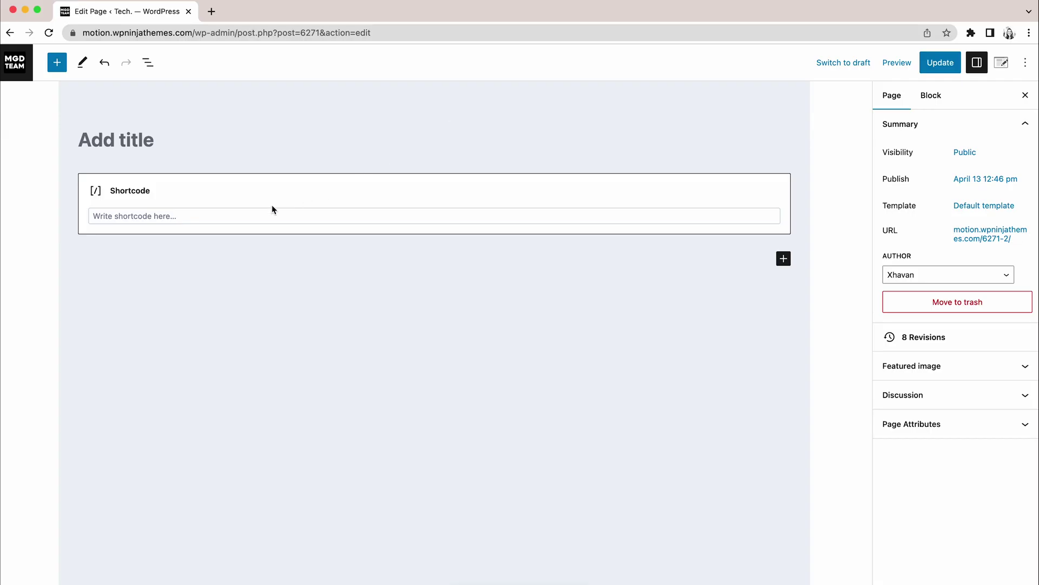
click(265, 211)
key(super+v)
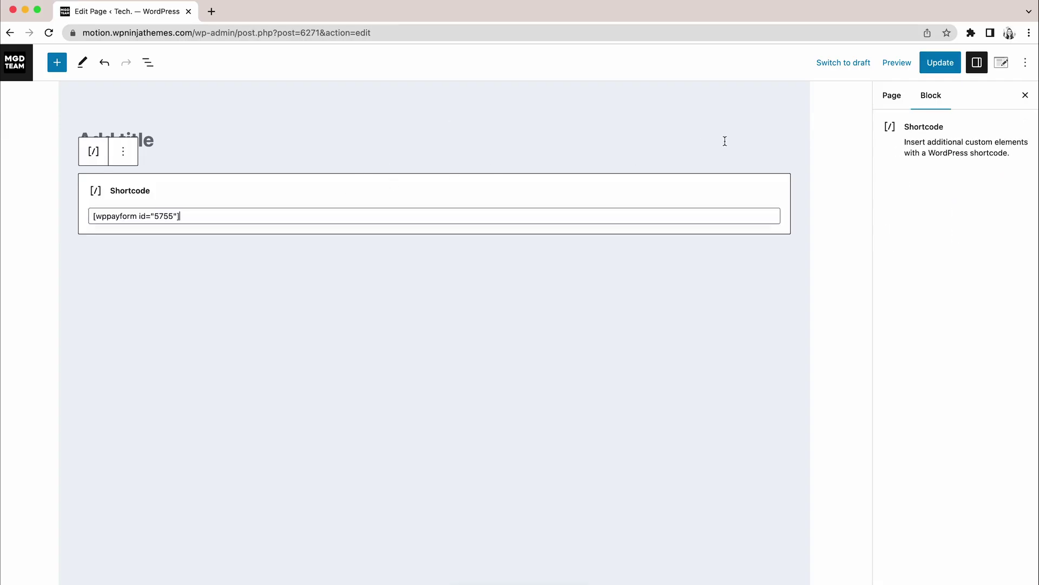
Update the page and review the live donation form in a new preview tab
click(939, 68)
click(897, 62)
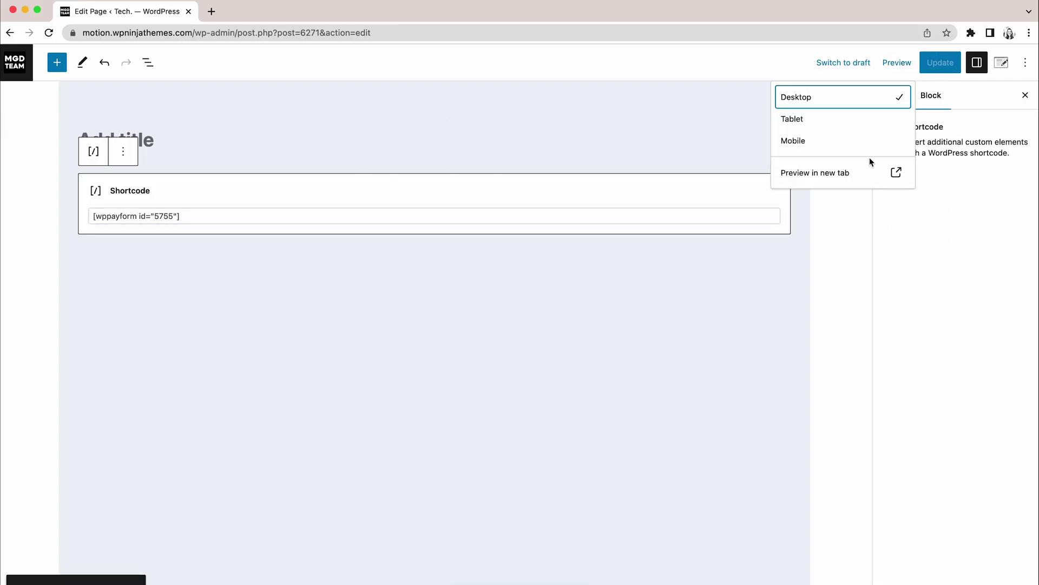
click(871, 174)
scroll(872, 176, down, 5)
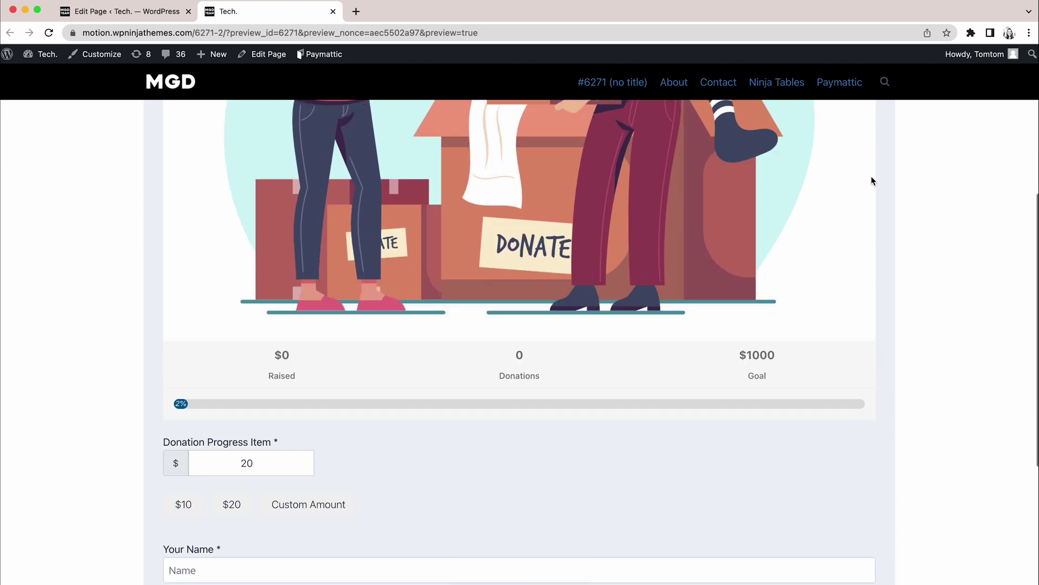
scroll(872, 177, down, 3)
scroll(871, 178, down, 3)
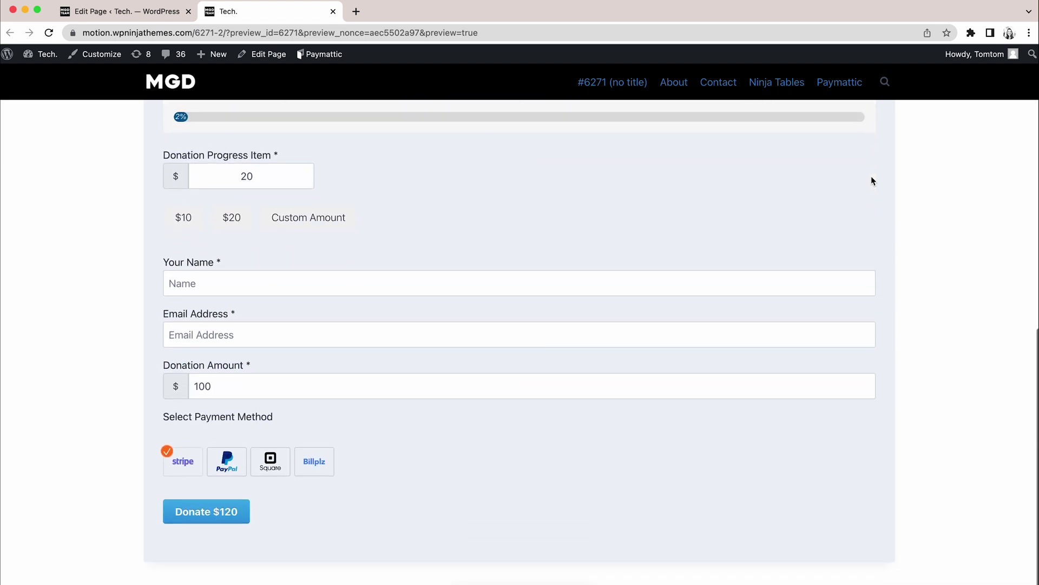
scroll(872, 180, up, 6)
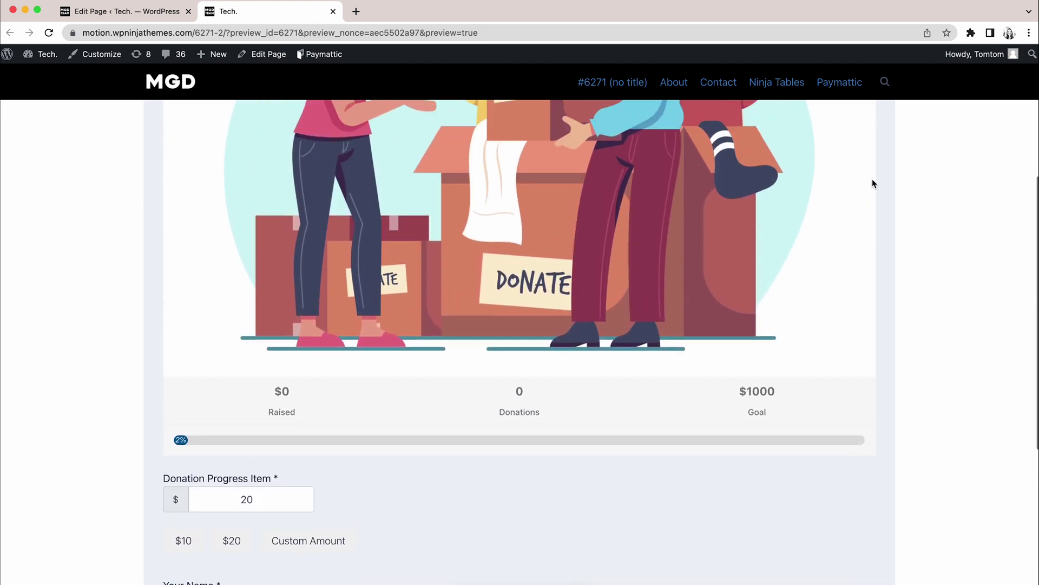